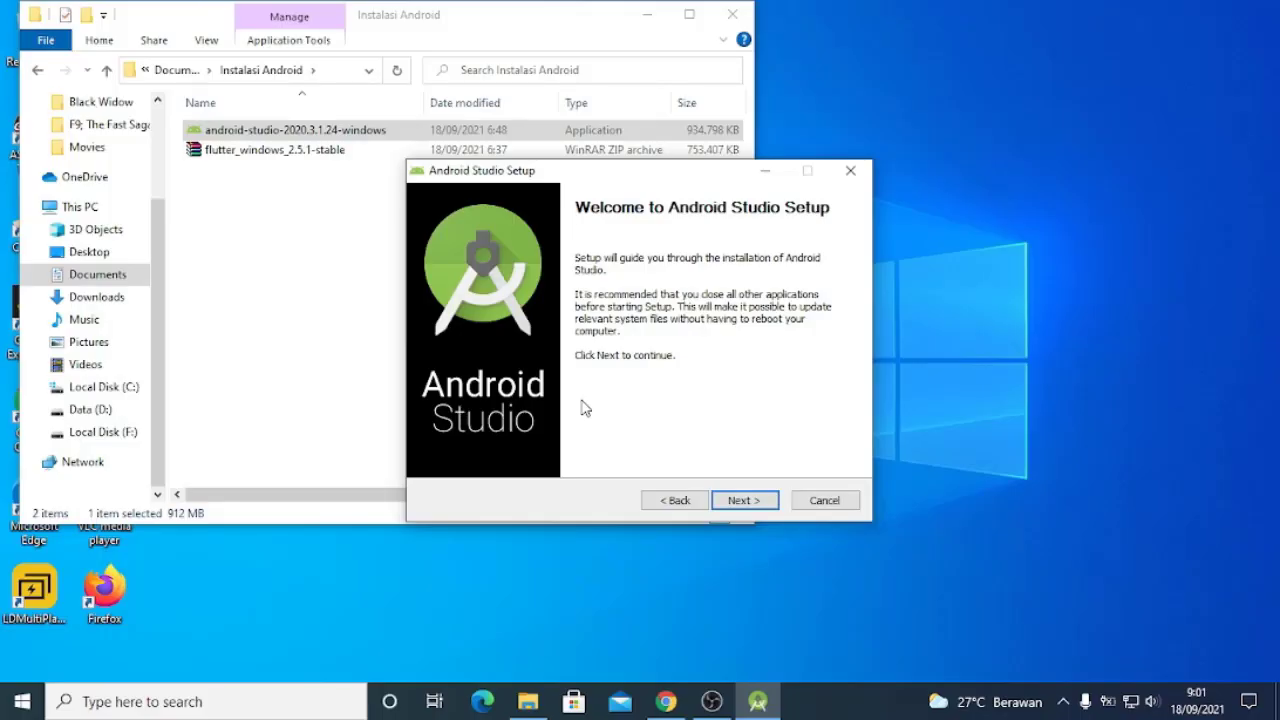
Install Android Studio to C:\Program Files\Android\Android Studio with the Start Menu folder Android Studio
click(745, 501)
click(742, 502)
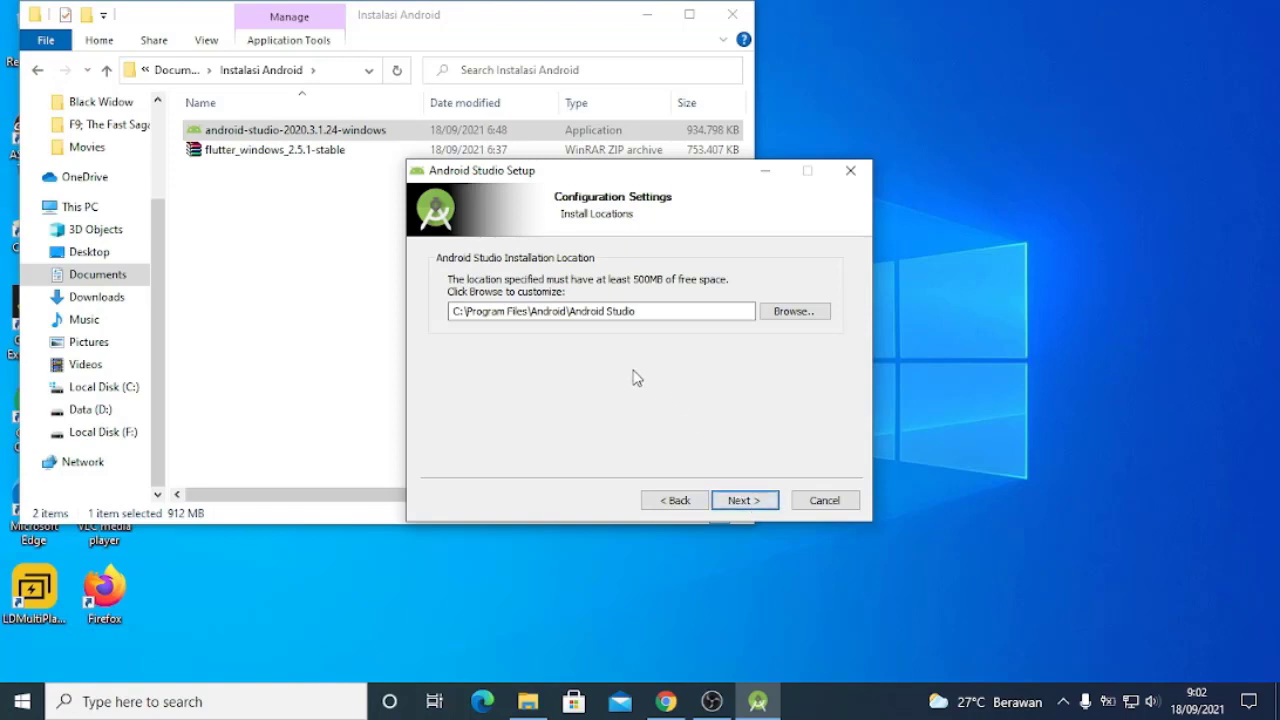
drag(638, 312, 402, 312)
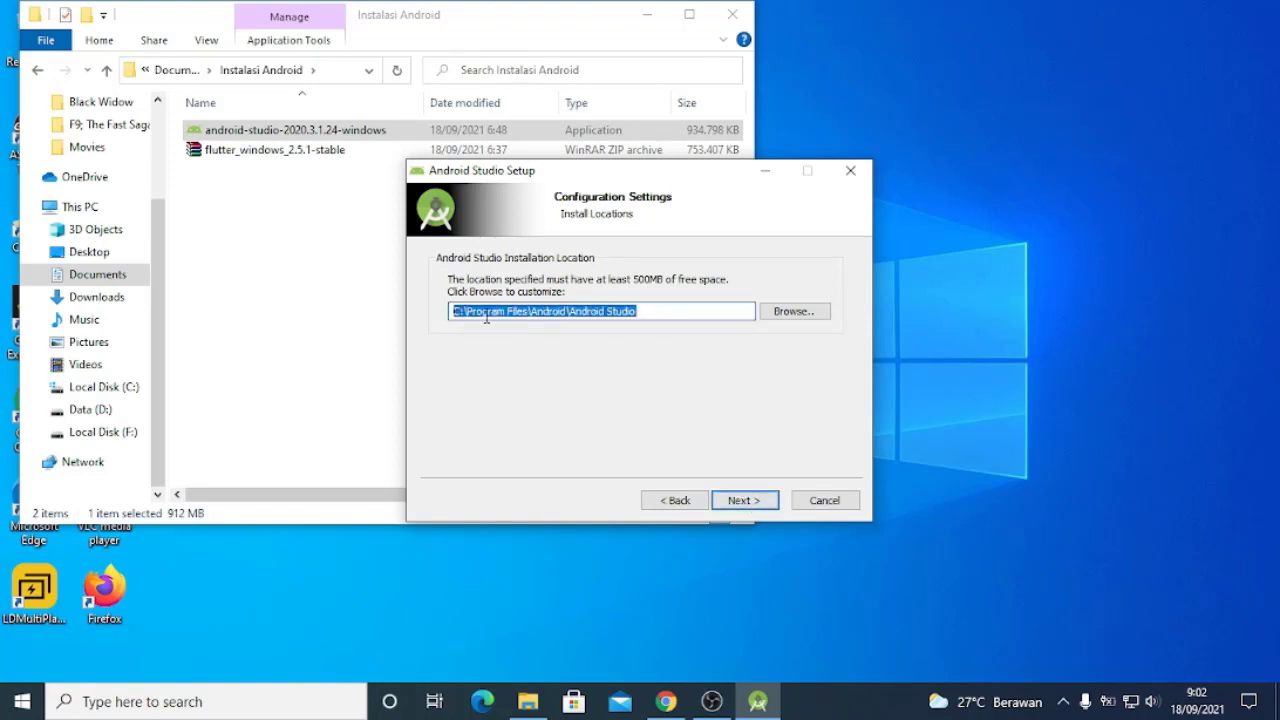
click(727, 505)
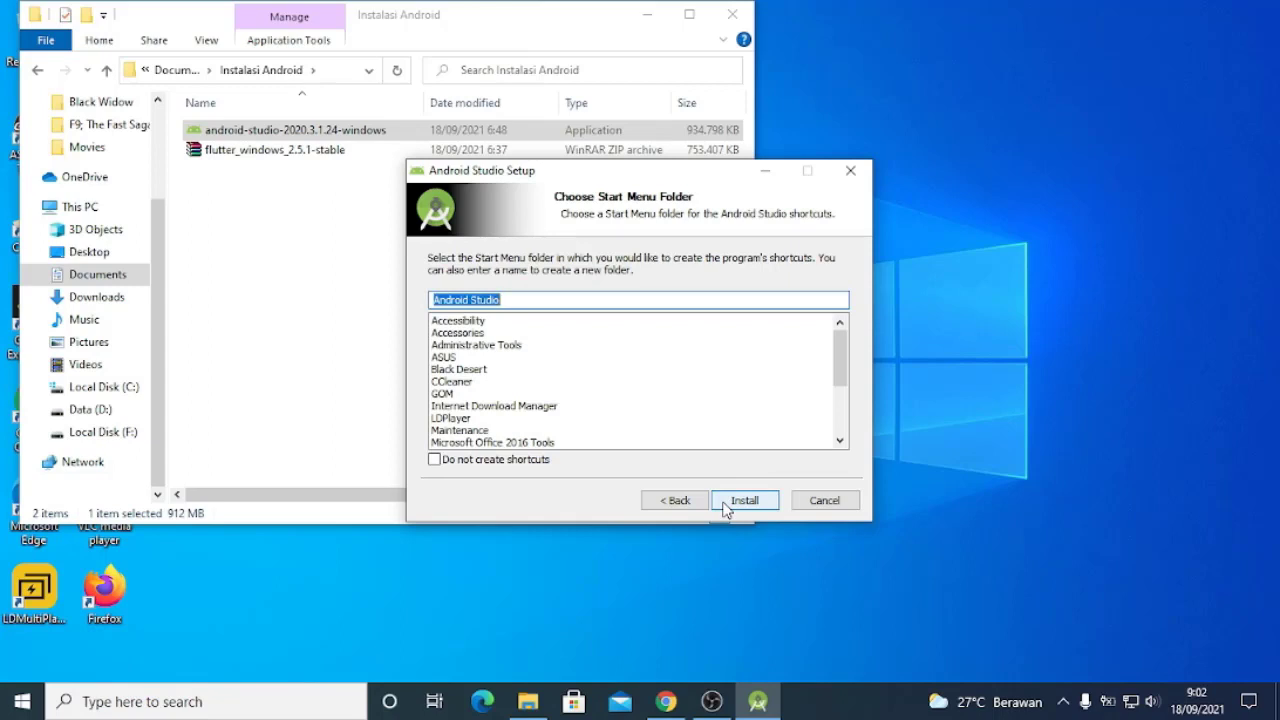
click(727, 505)
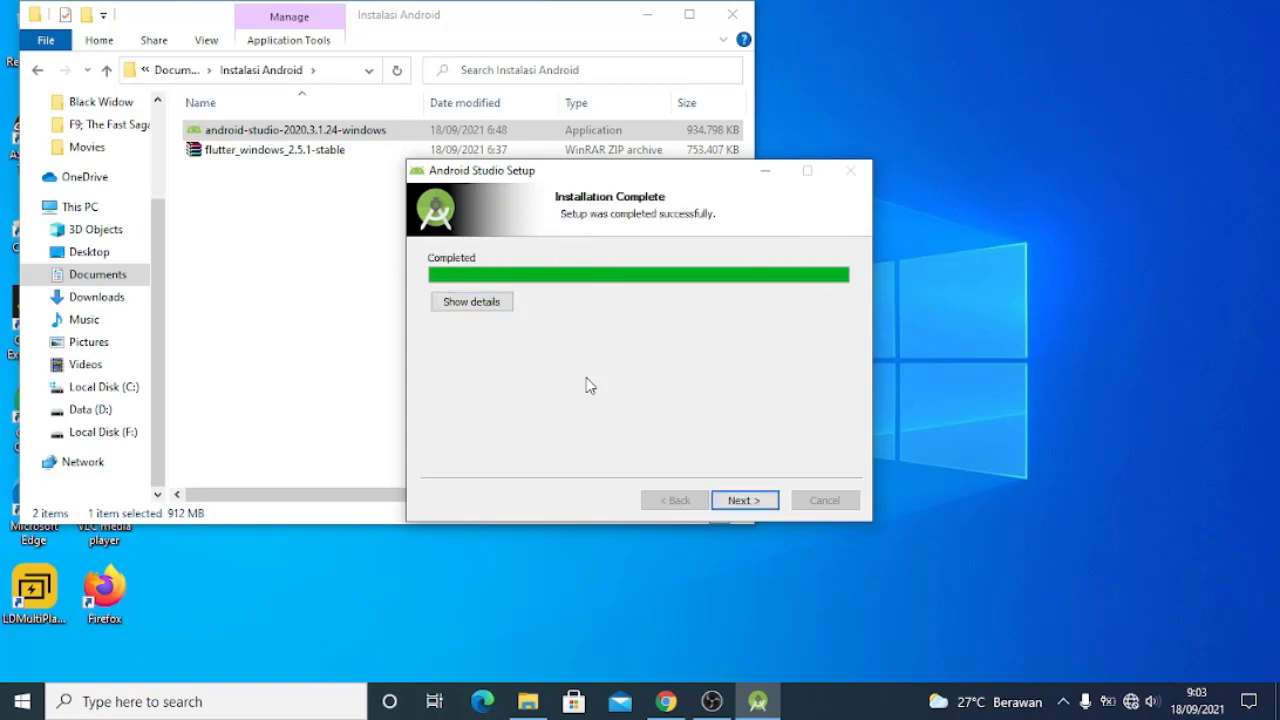
Finish the setup with Start Android Studio enabled and choose not to import settings on first launch
click(752, 502)
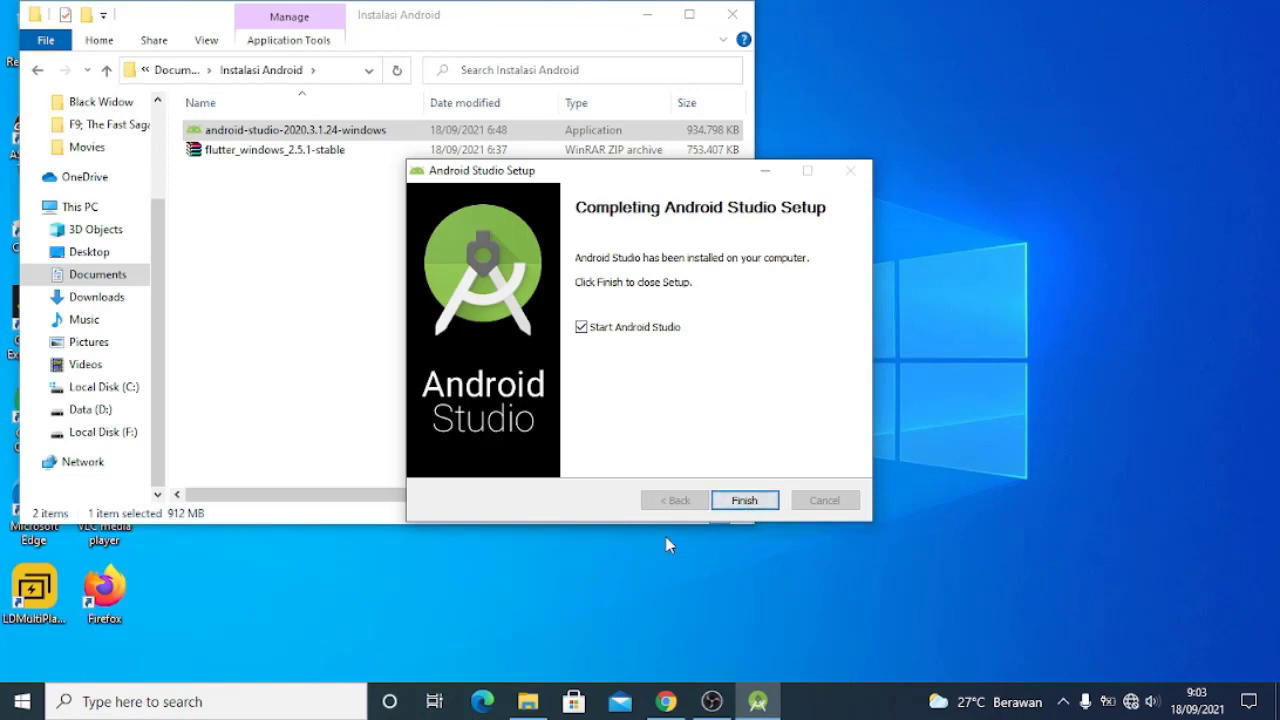
click(745, 503)
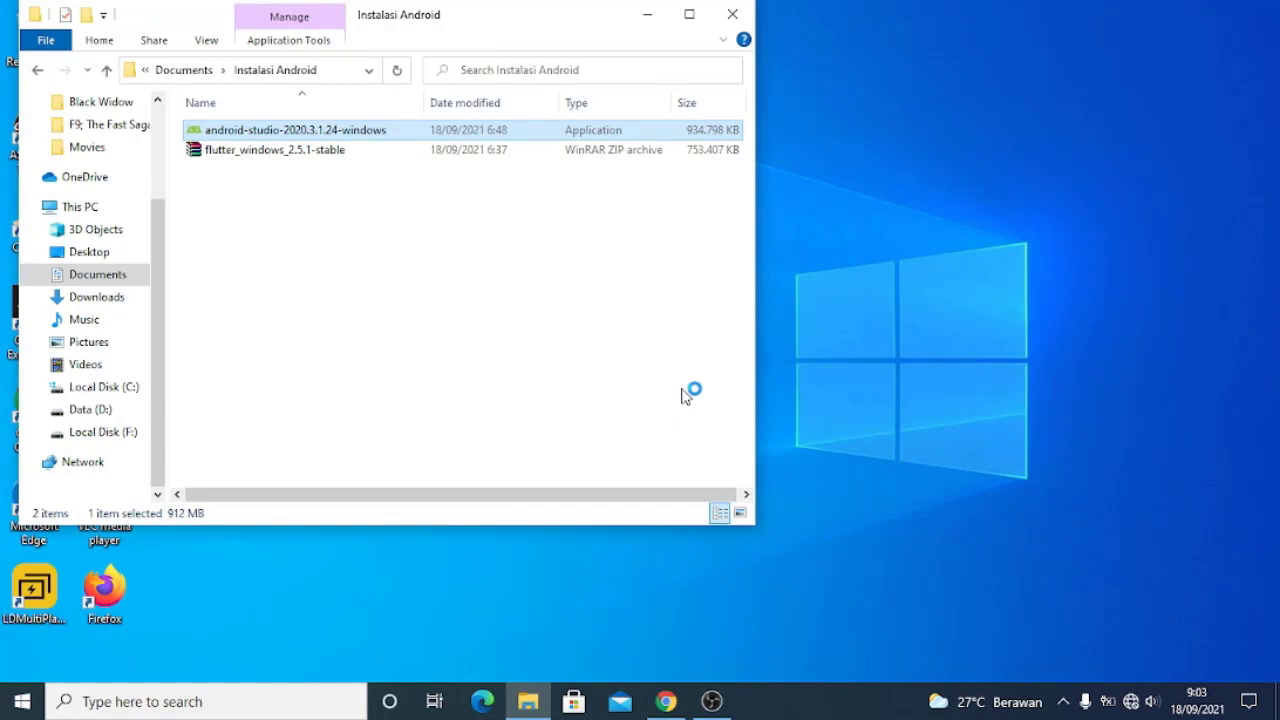
click(647, 14)
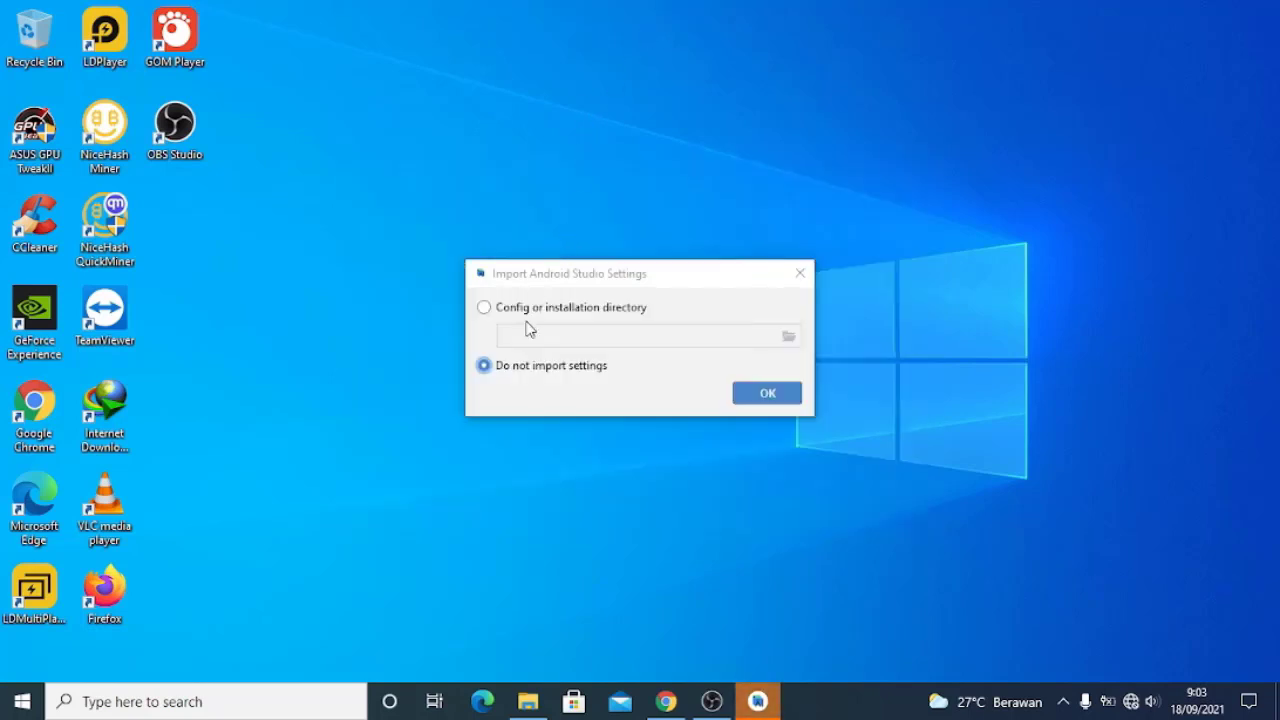
click(768, 400)
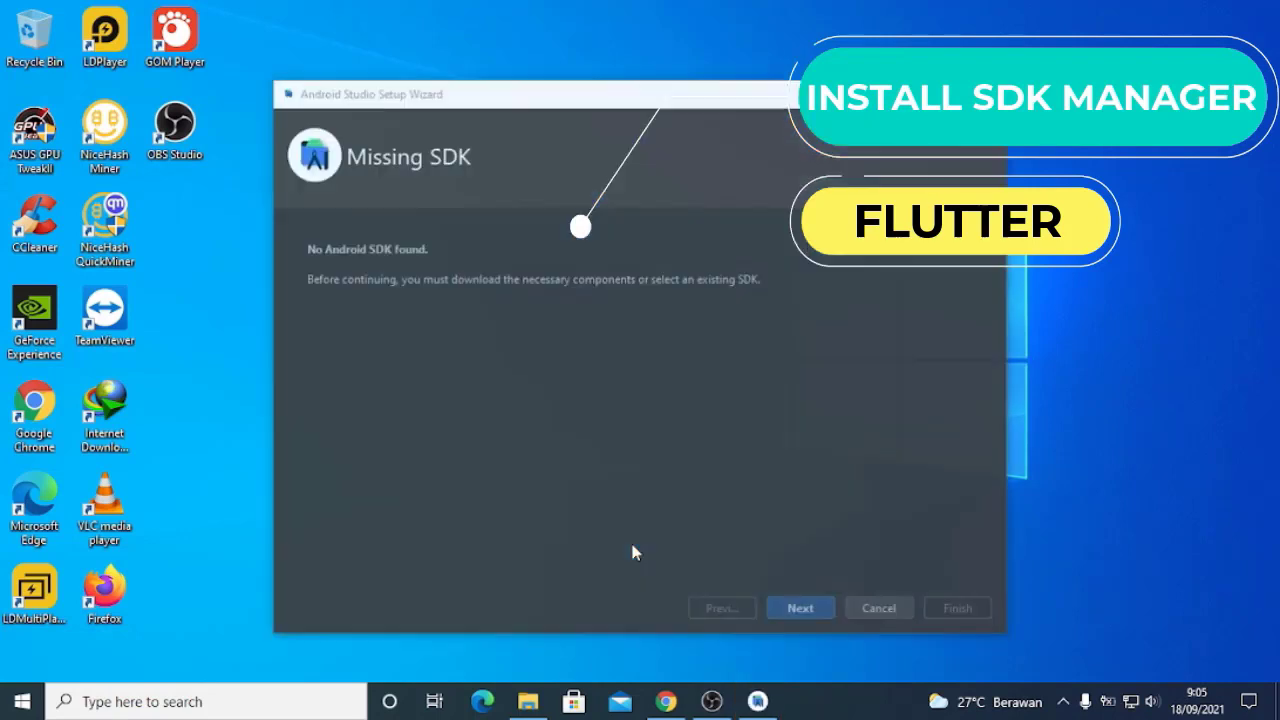
Accept the Android SDK and API 31: Android 12.0 (S) components at the default SDK location and download them with details shown
click(806, 614)
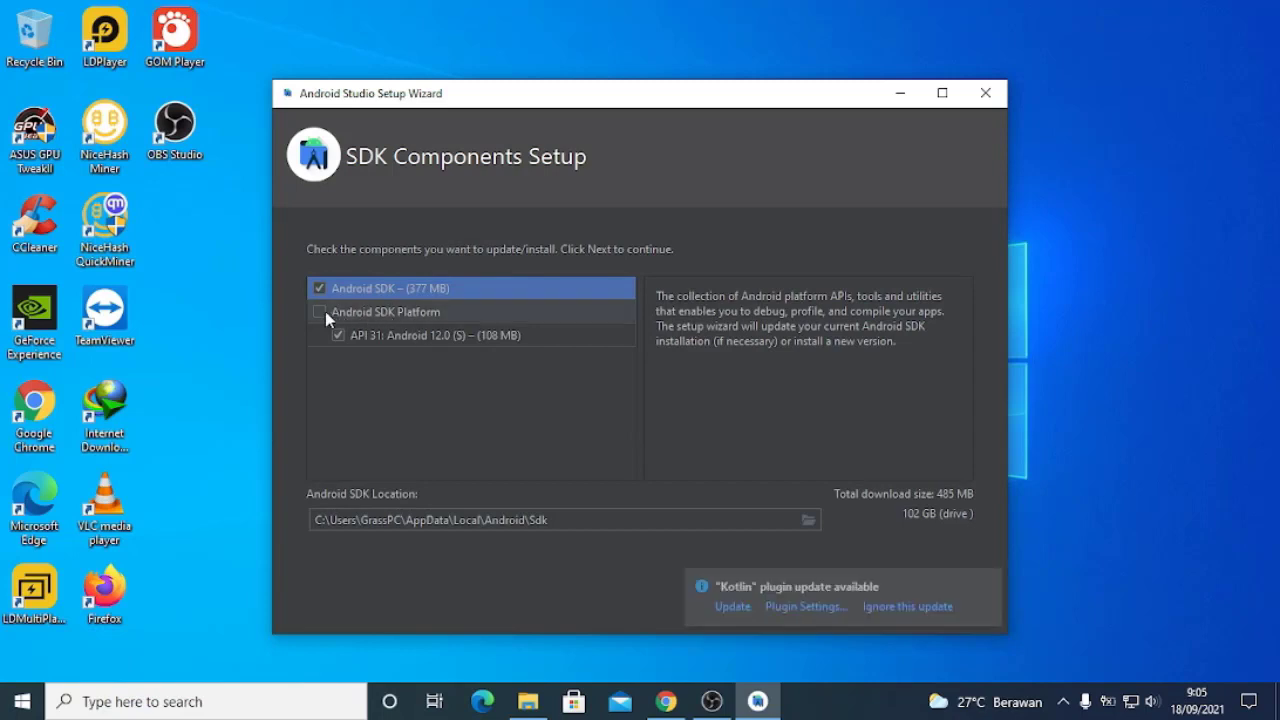
click(325, 311)
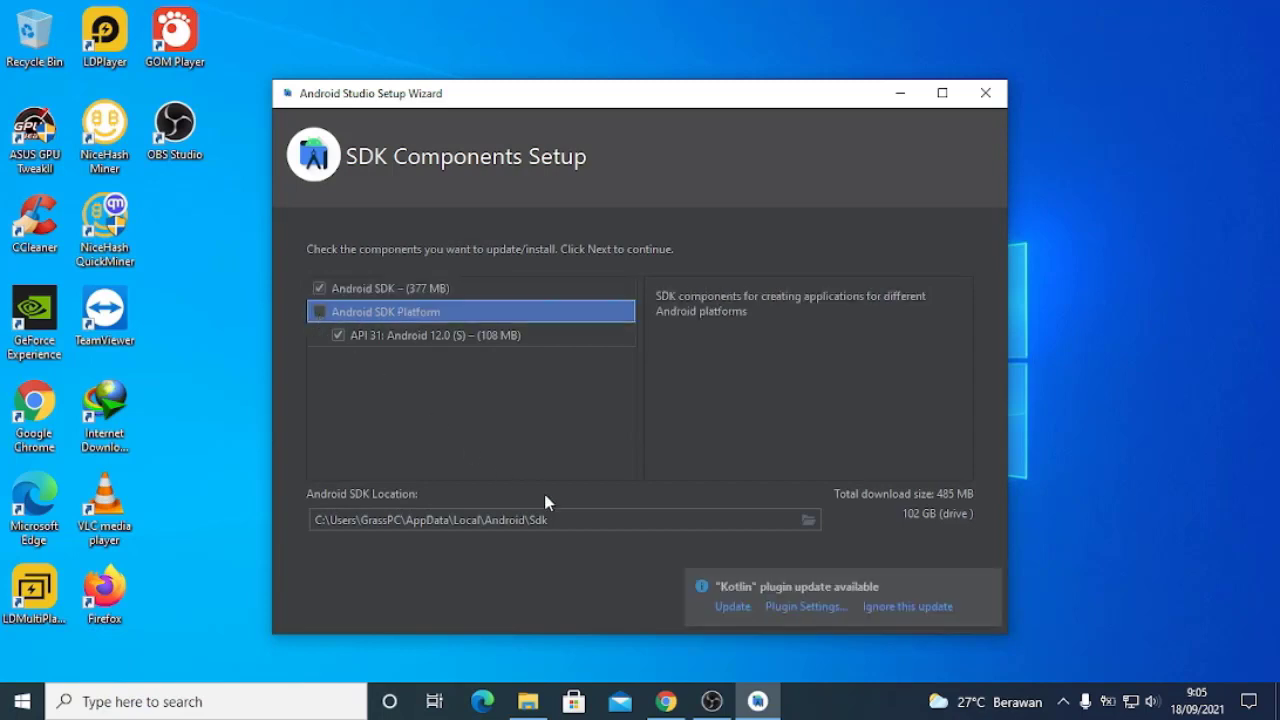
click(987, 582)
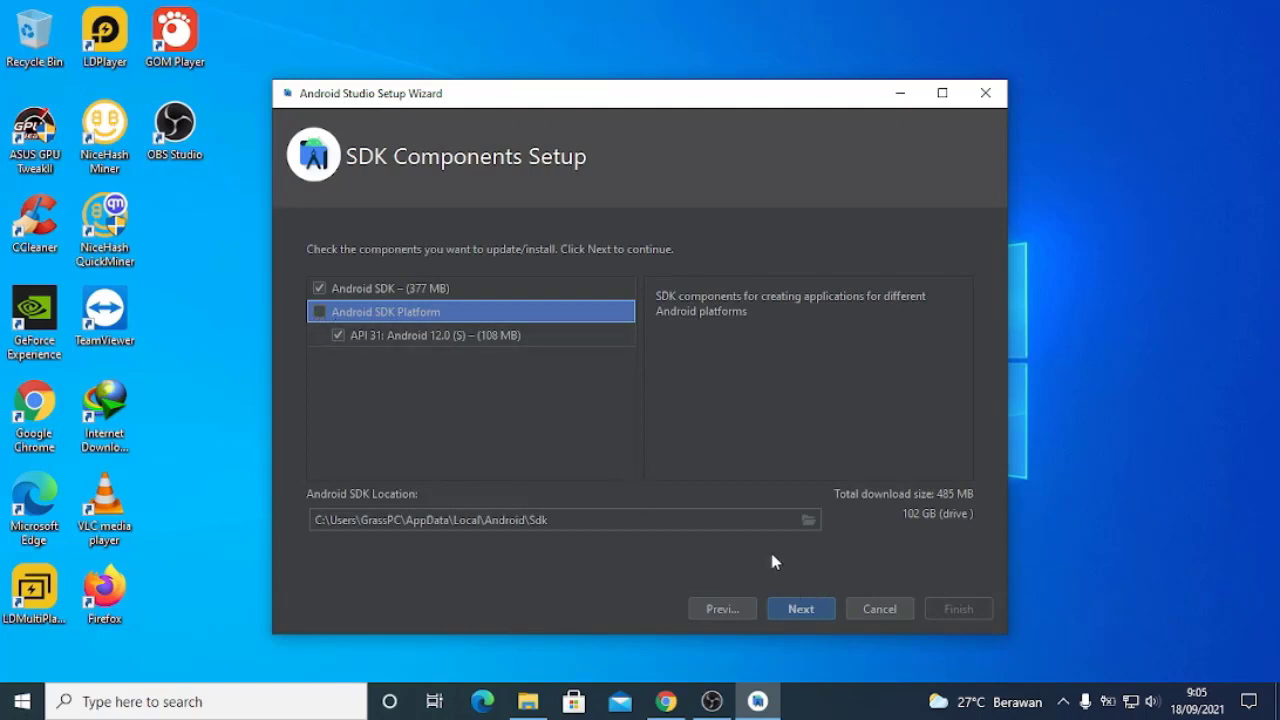
click(830, 607)
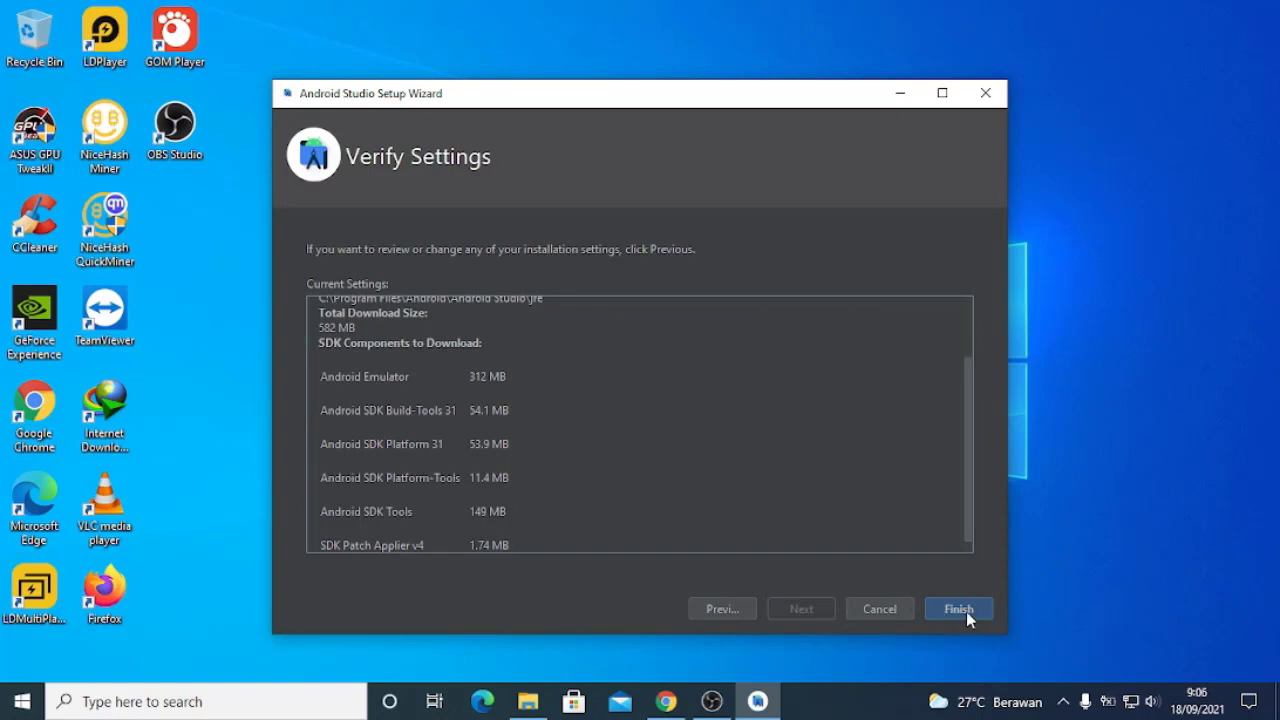
scroll(758, 413, down, 1)
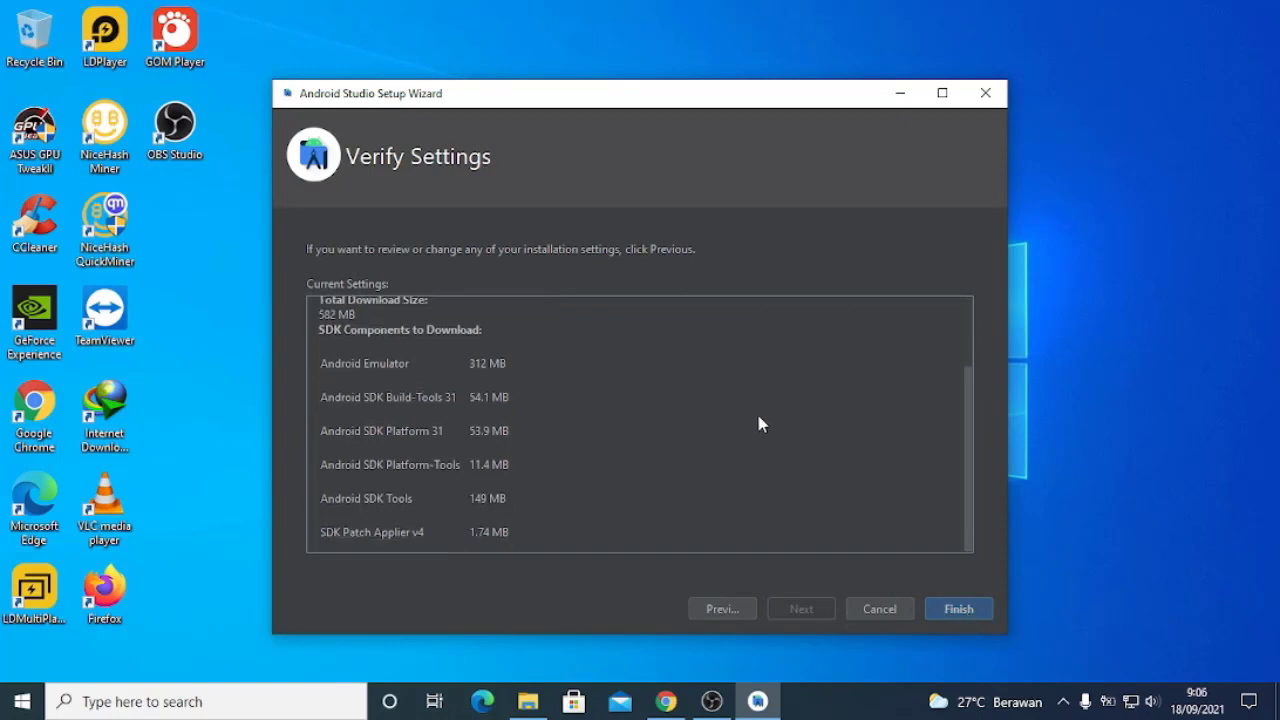
click(962, 608)
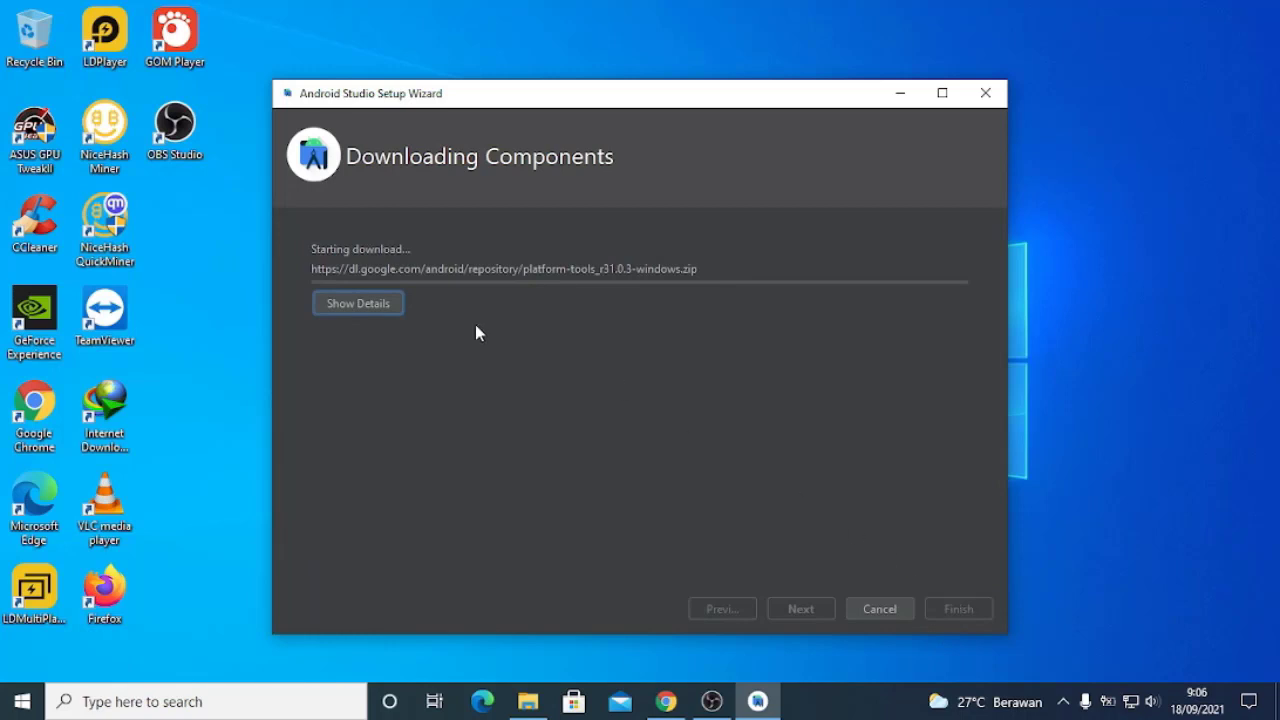
click(386, 310)
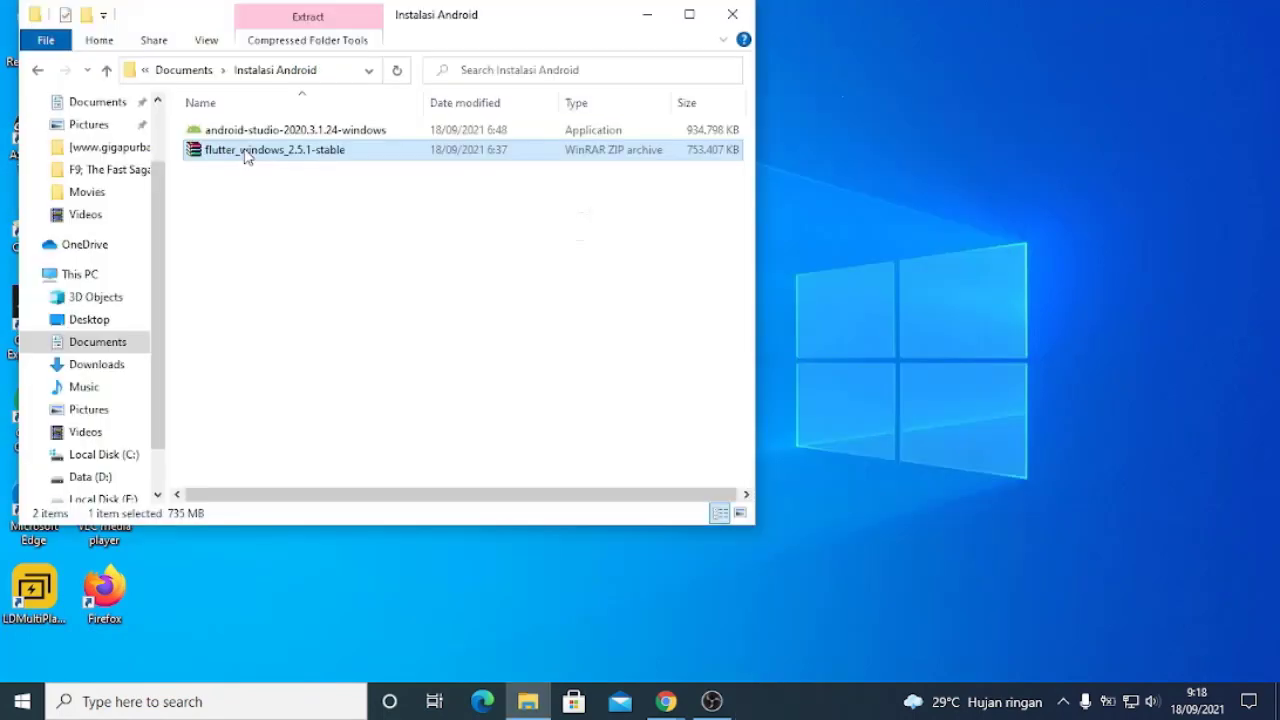
Extract the flutter_windows_2.5.1-stable archive into its current folder and place the extracted flutter folder on Local Disk (C:)
right_click(248, 153)
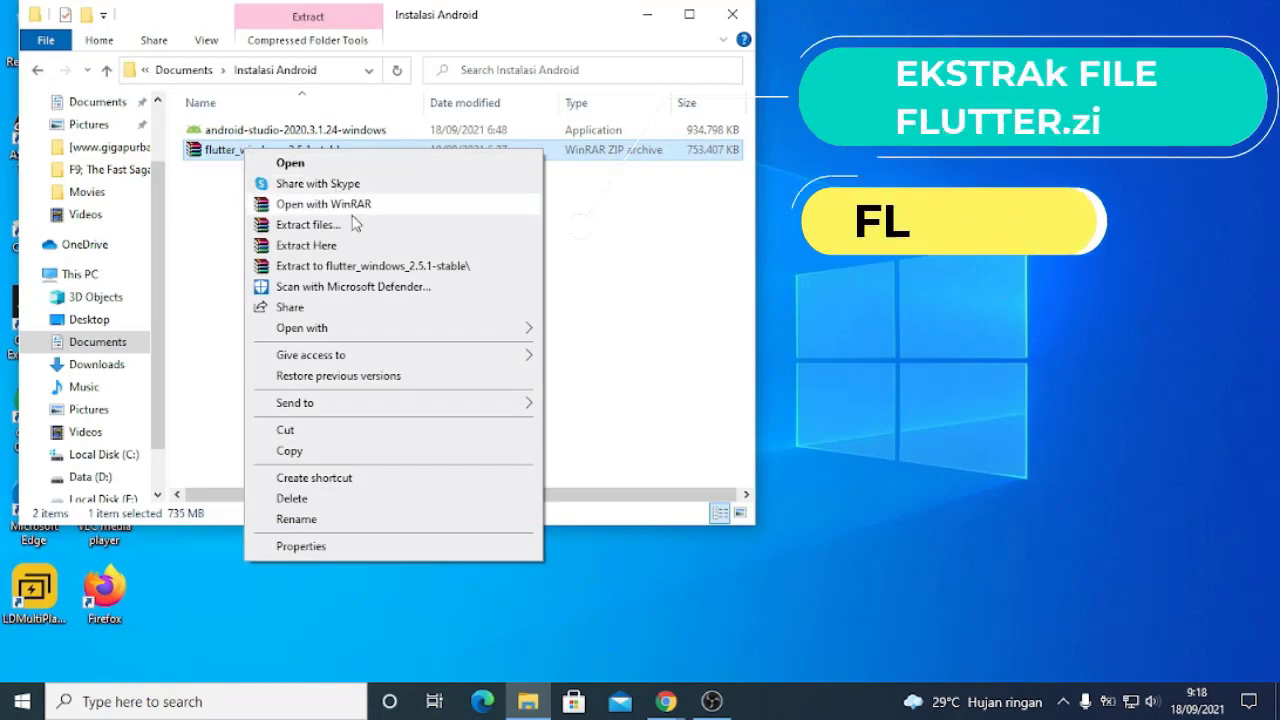
click(343, 250)
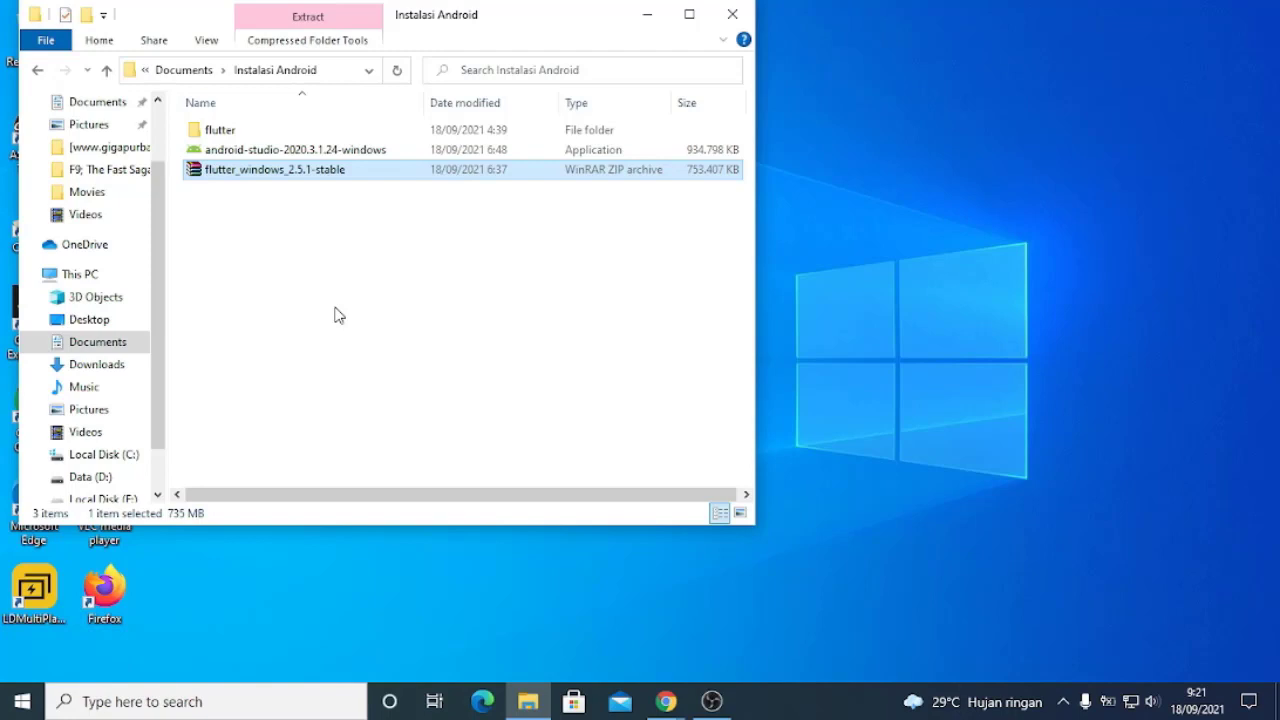
click(229, 132)
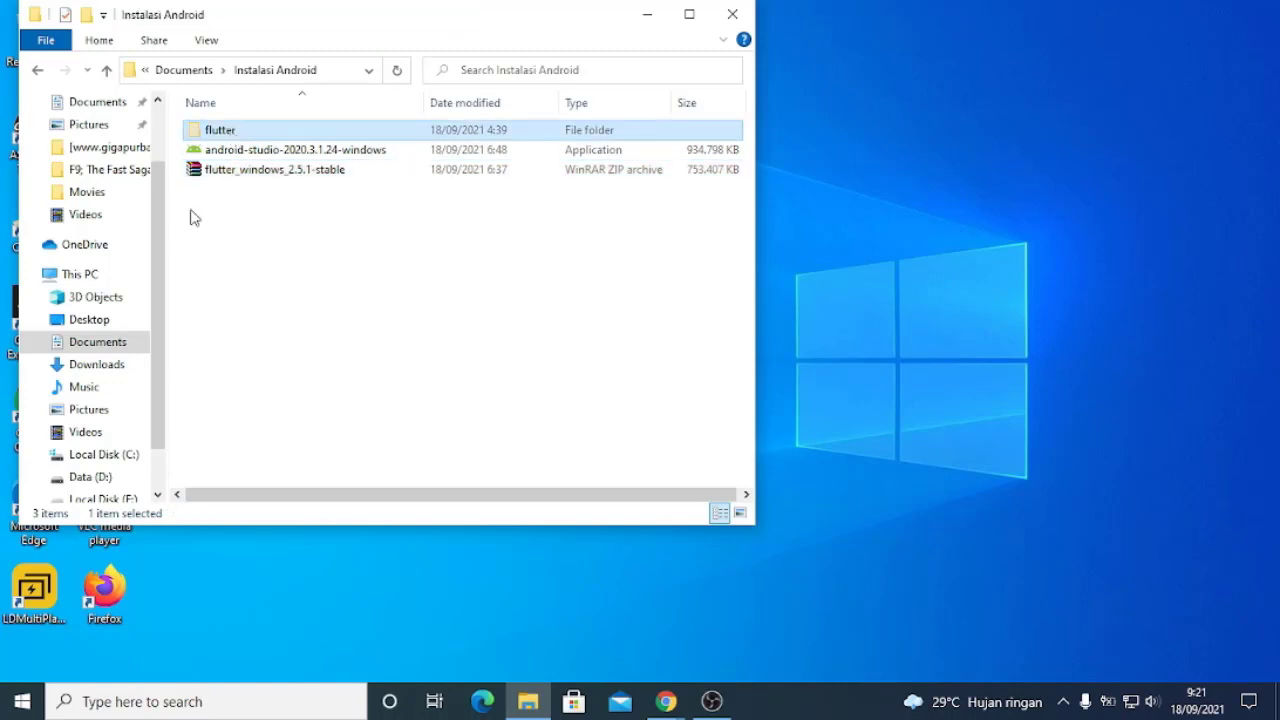
click(104, 455)
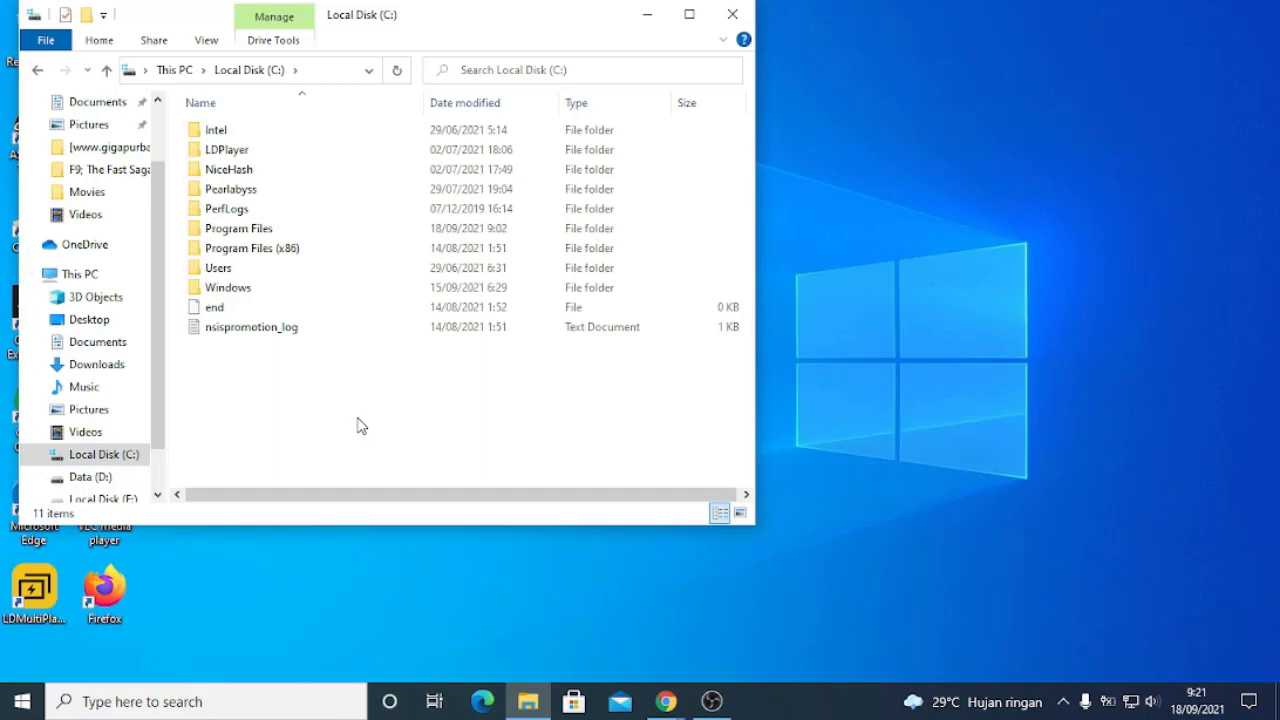
key(ctrl+v)
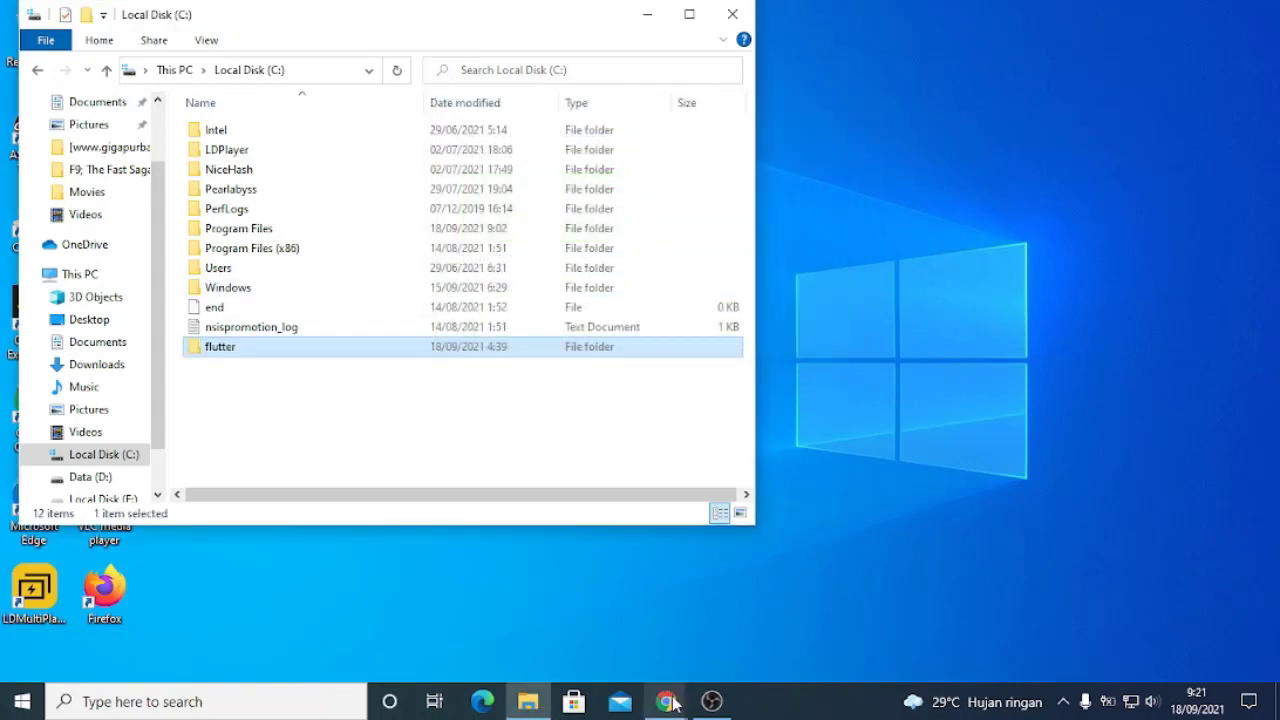
click(711, 701)
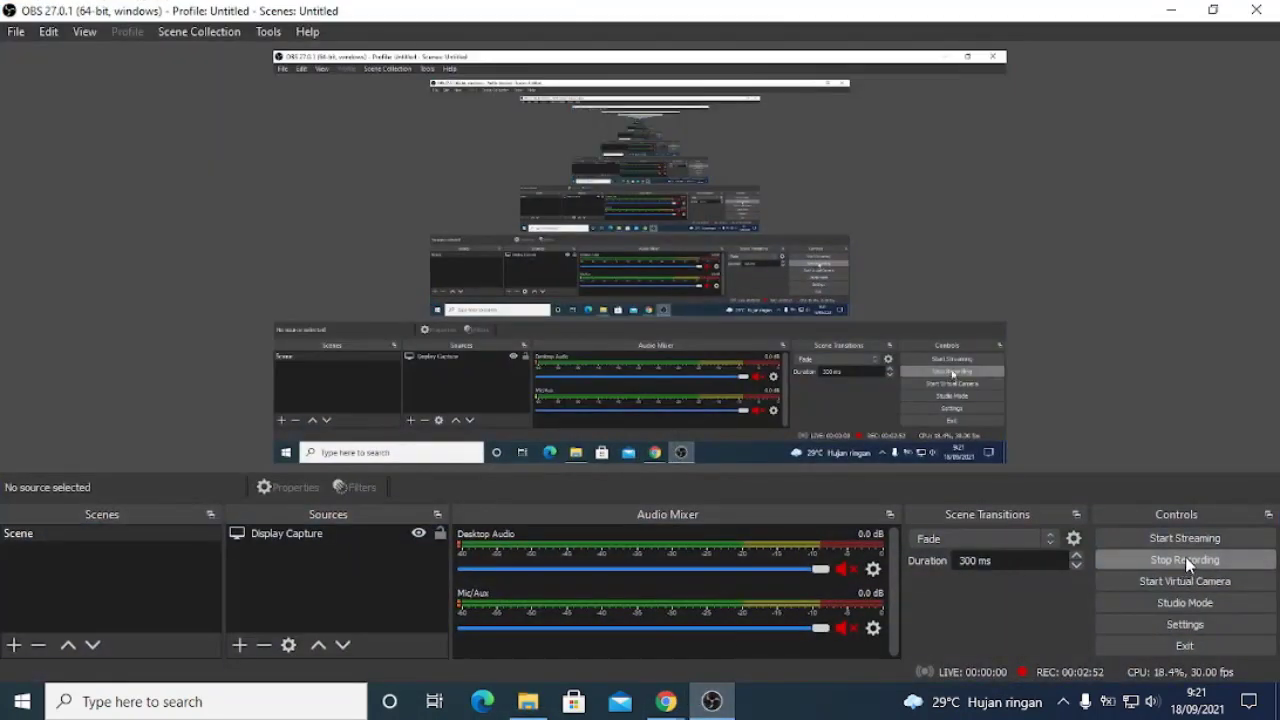
click(1185, 558)
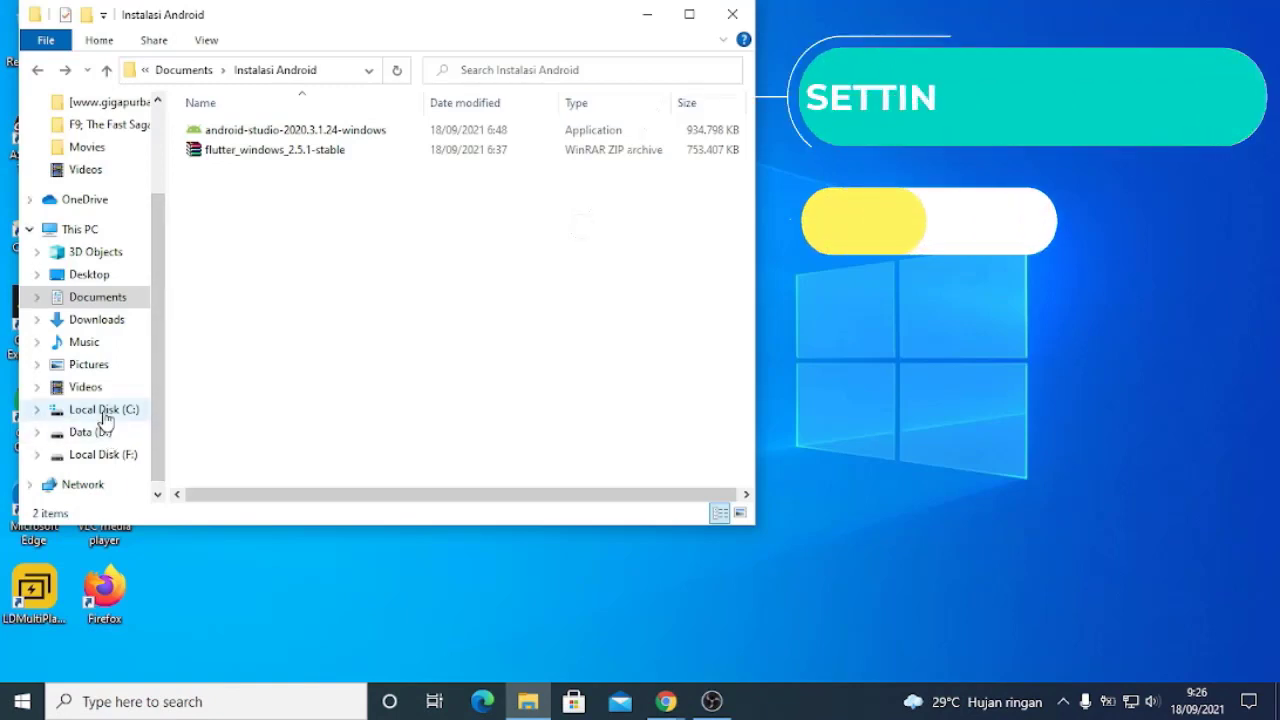
Open the bin folder inside flutter on Local Disk (C:) and copy its full path
click(105, 418)
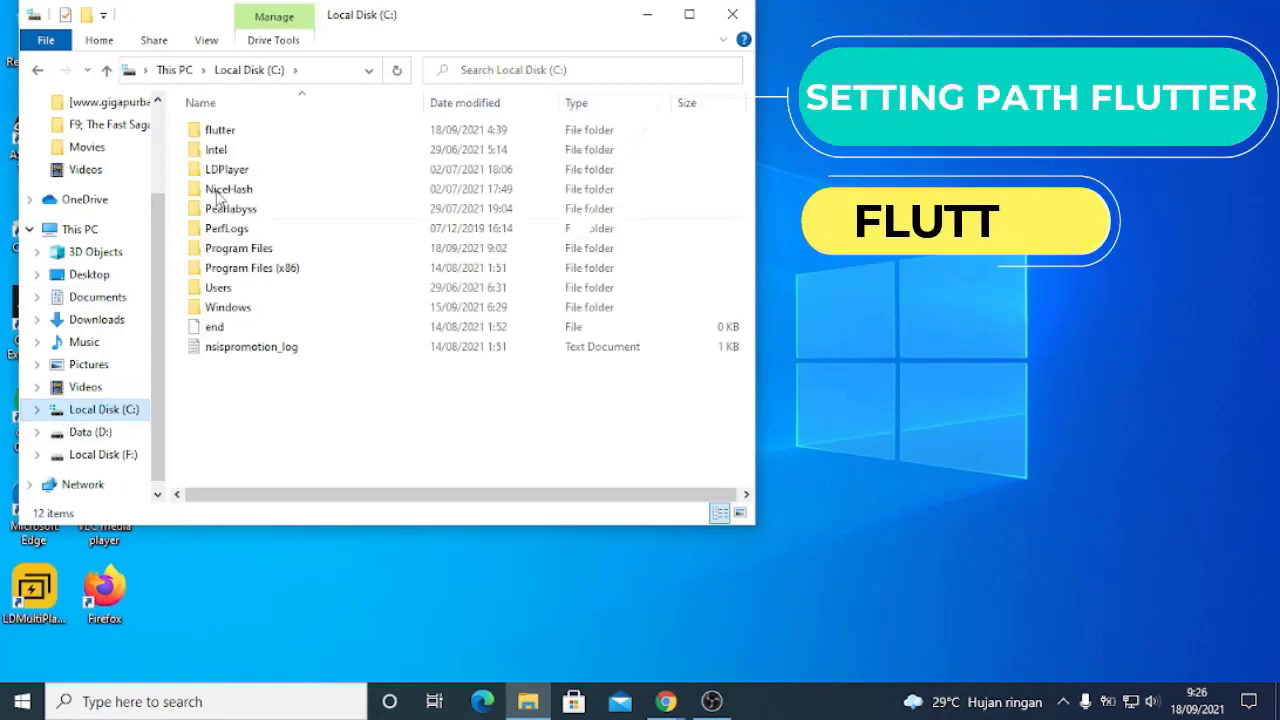
double_click(243, 135)
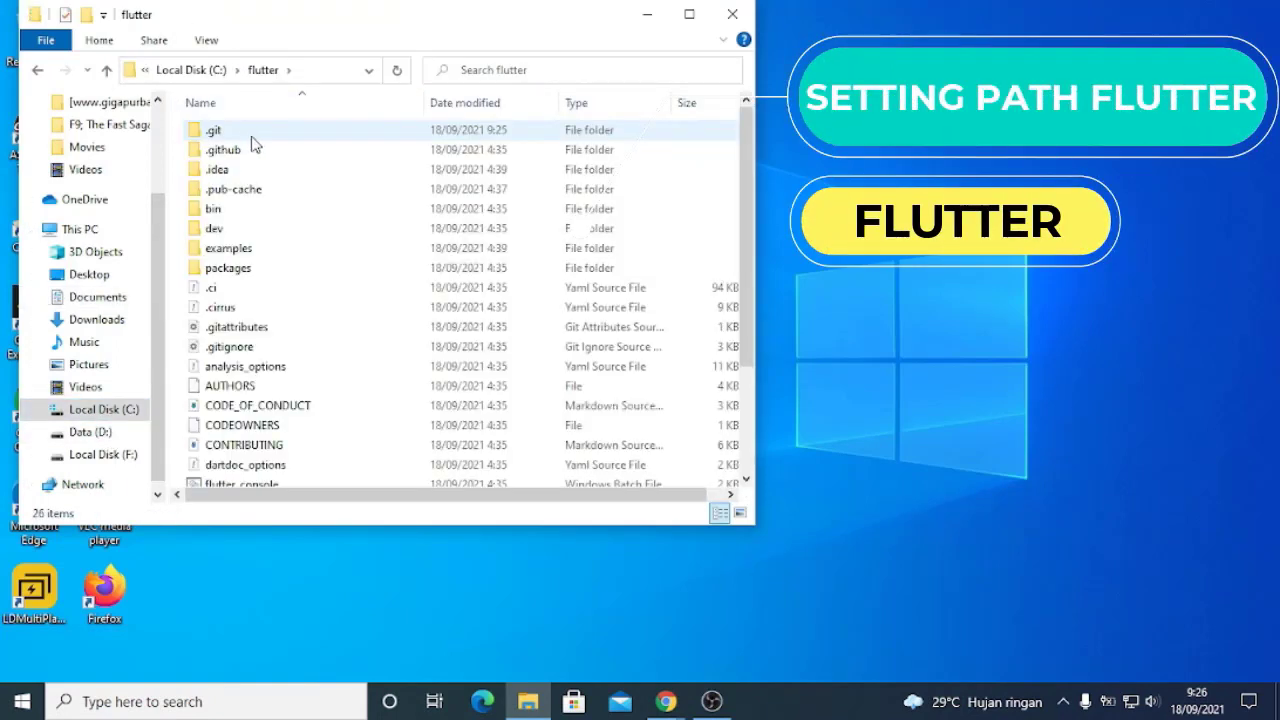
double_click(246, 207)
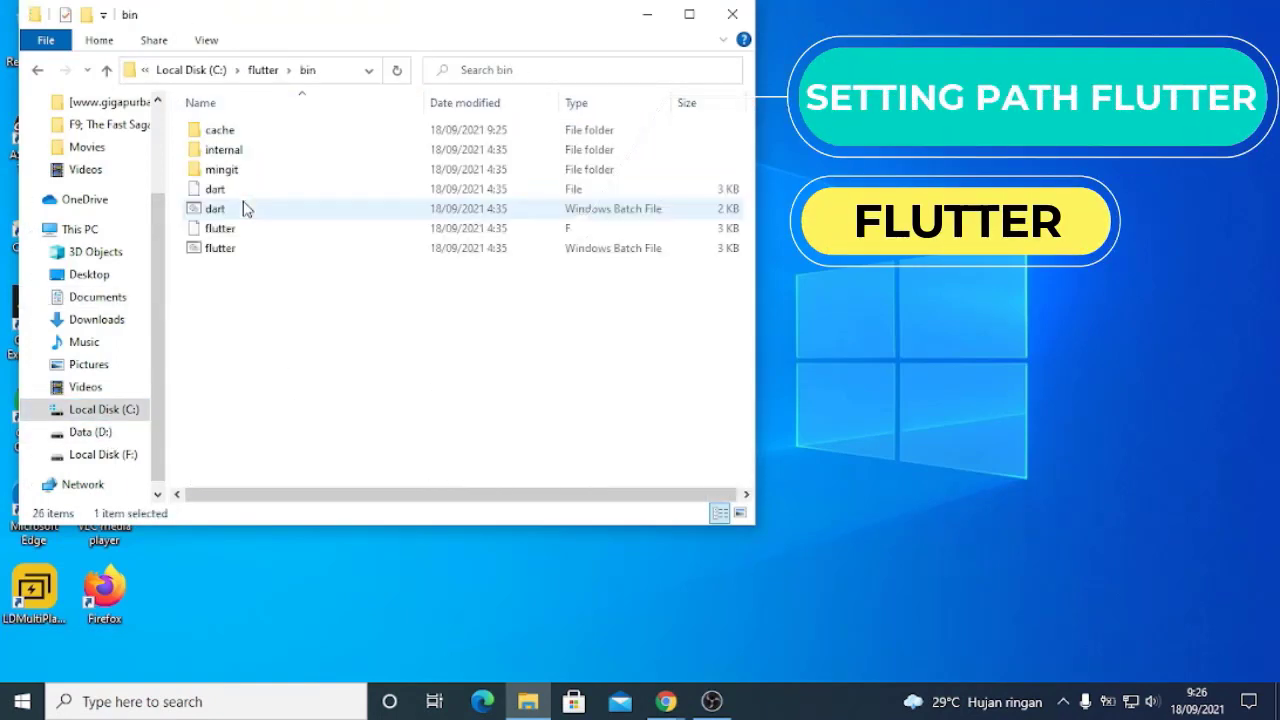
click(303, 69)
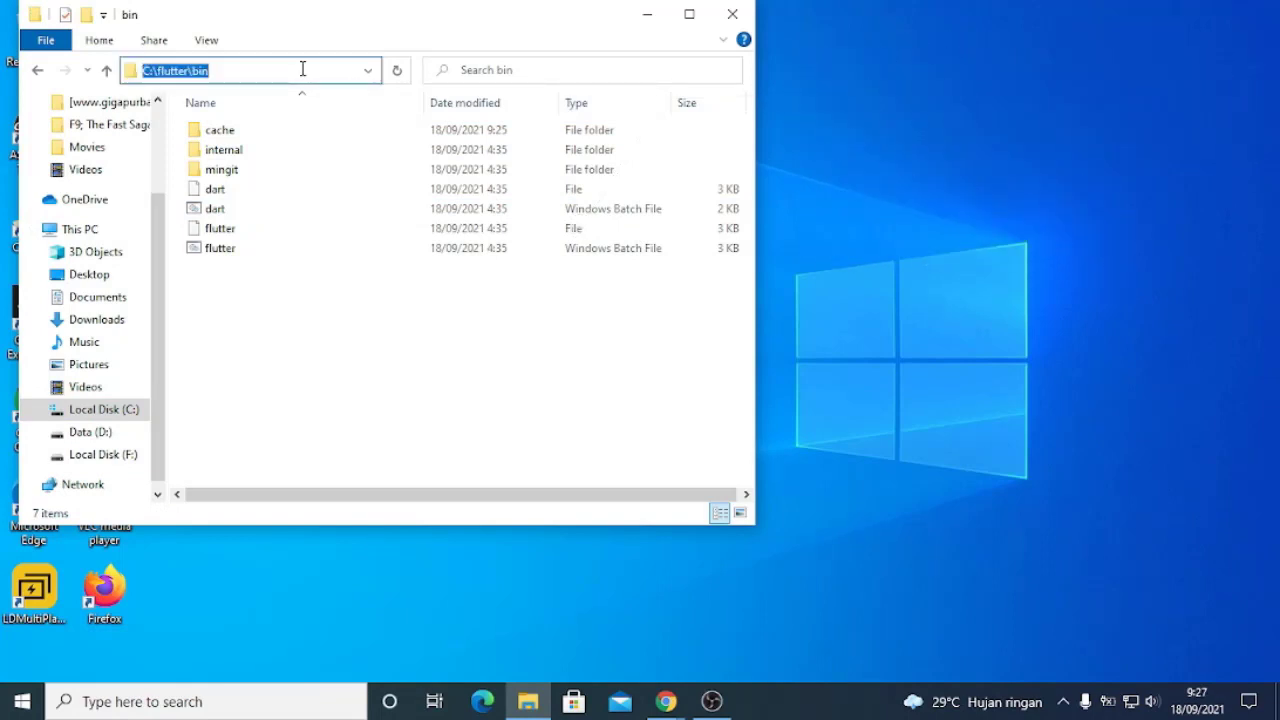
Search Windows for "env" and open the Environment Variables dialog from the system properties
click(240, 710)
text(env)
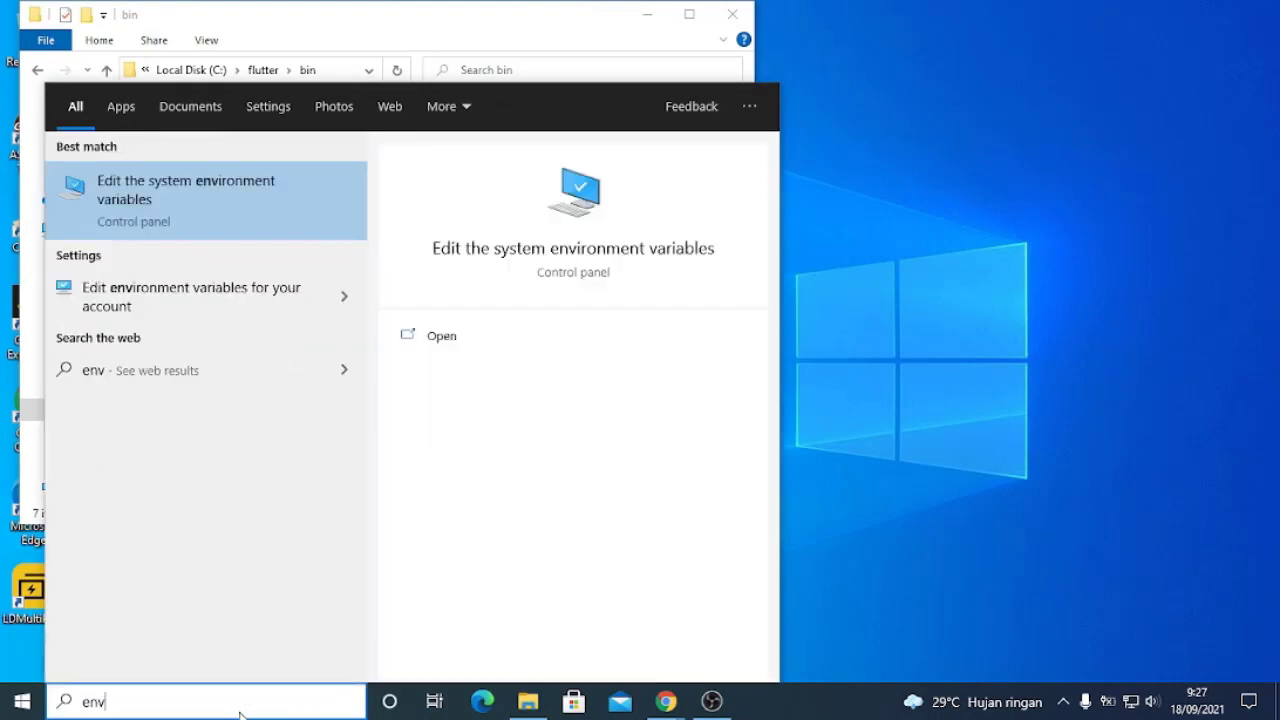
click(215, 219)
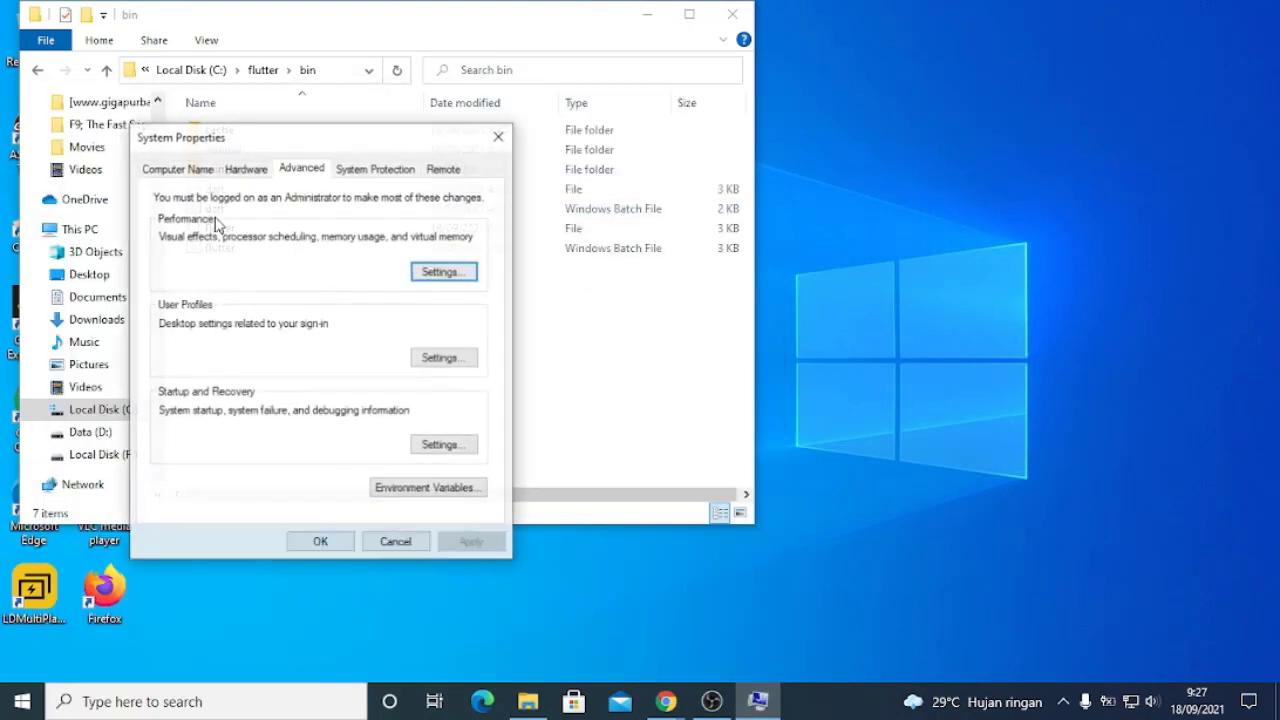
click(389, 490)
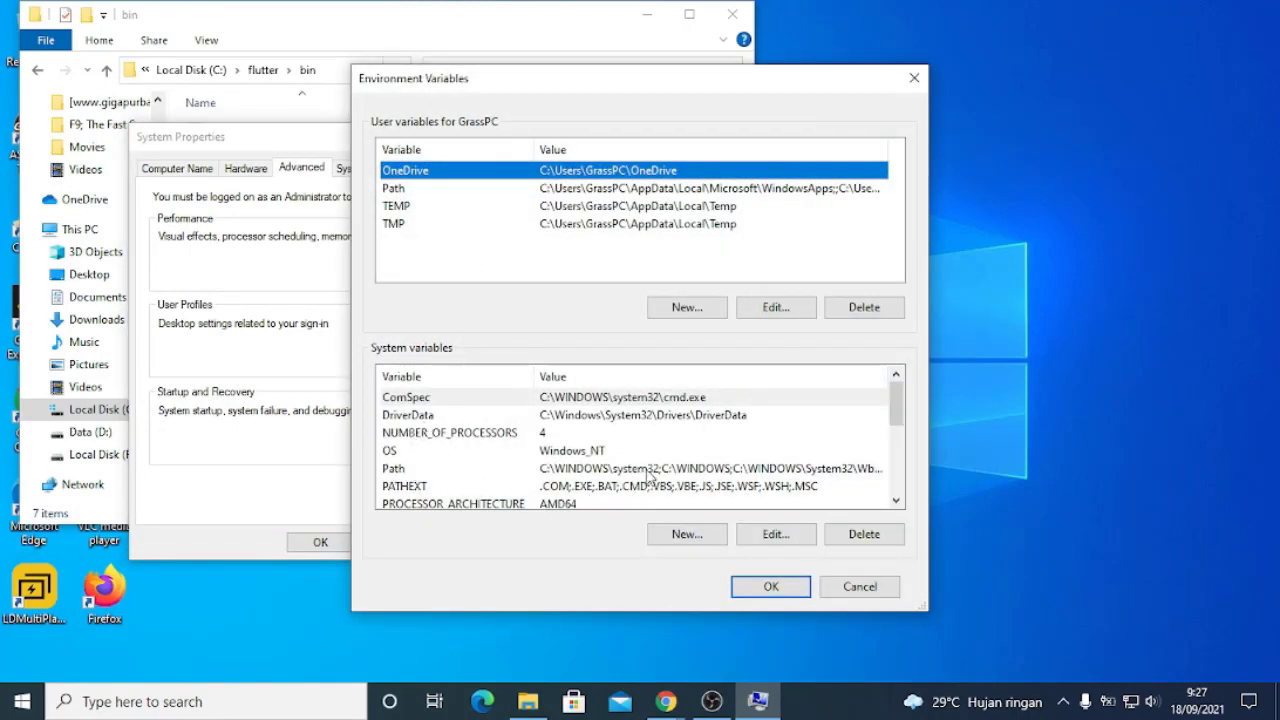
Add C:\flutter\bin as a new entry in the system Path variable and confirm all open dialogs
click(400, 469)
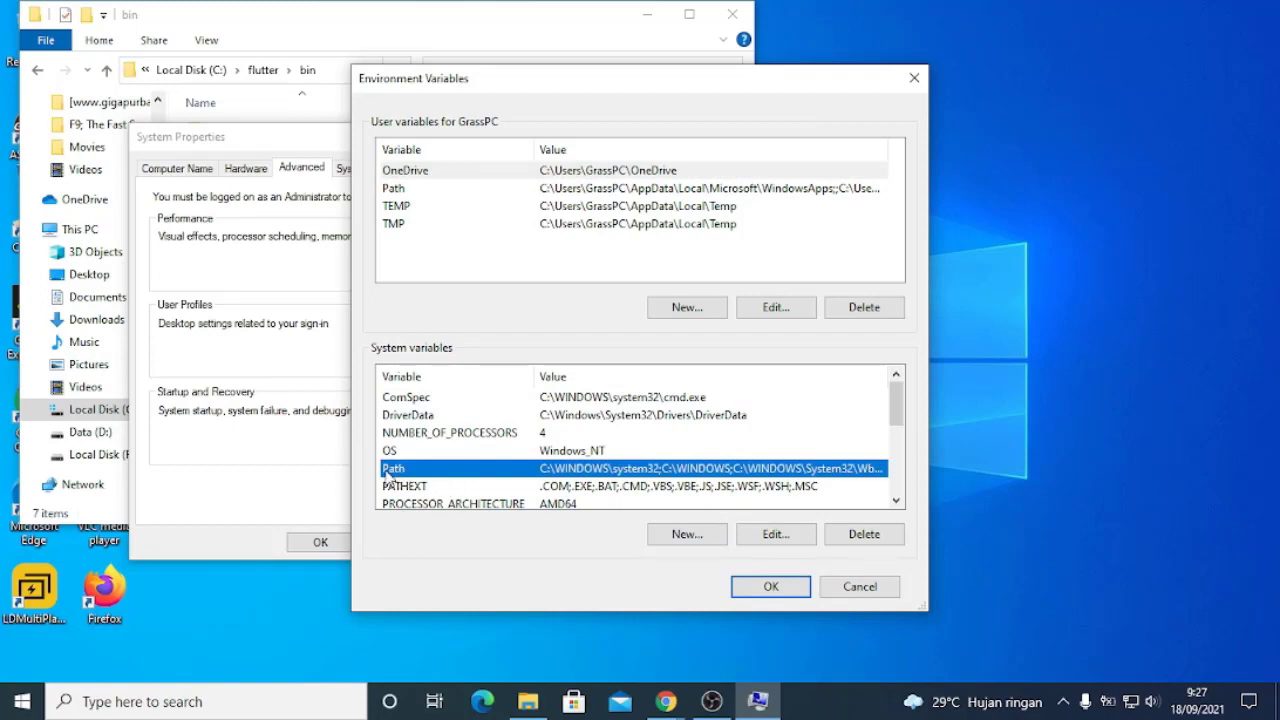
double_click(398, 470)
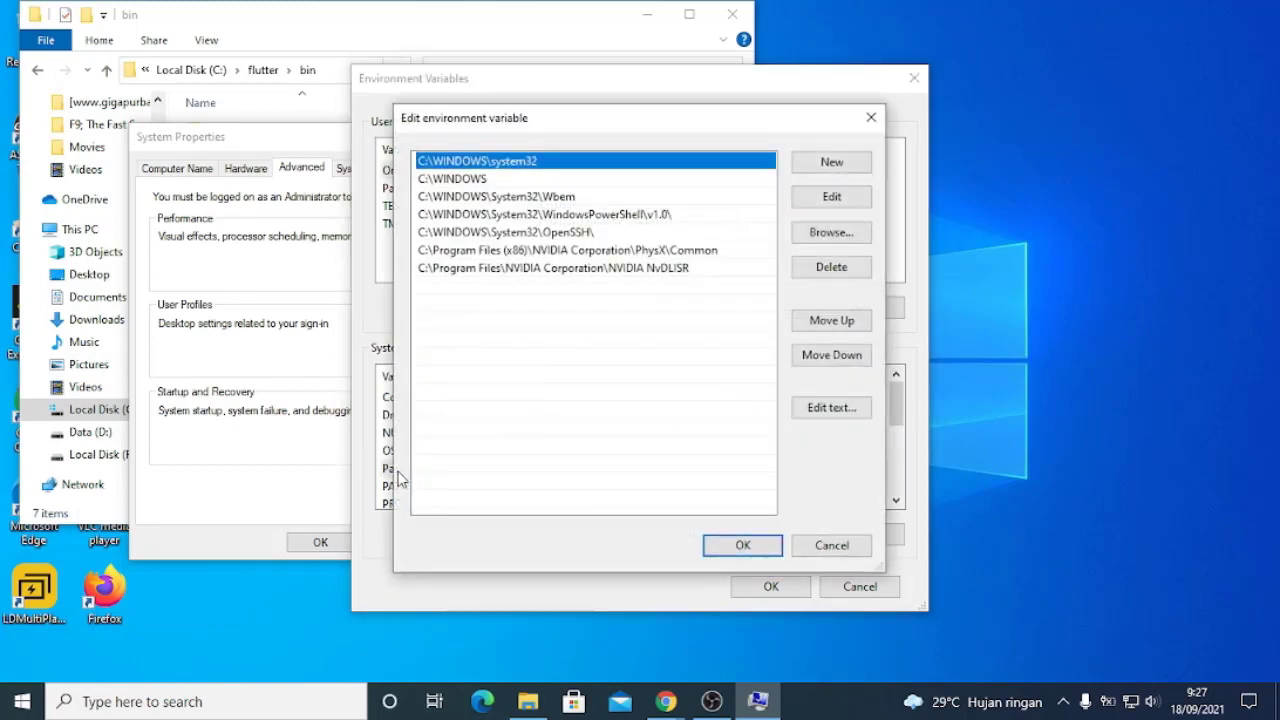
click(565, 293)
click(846, 164)
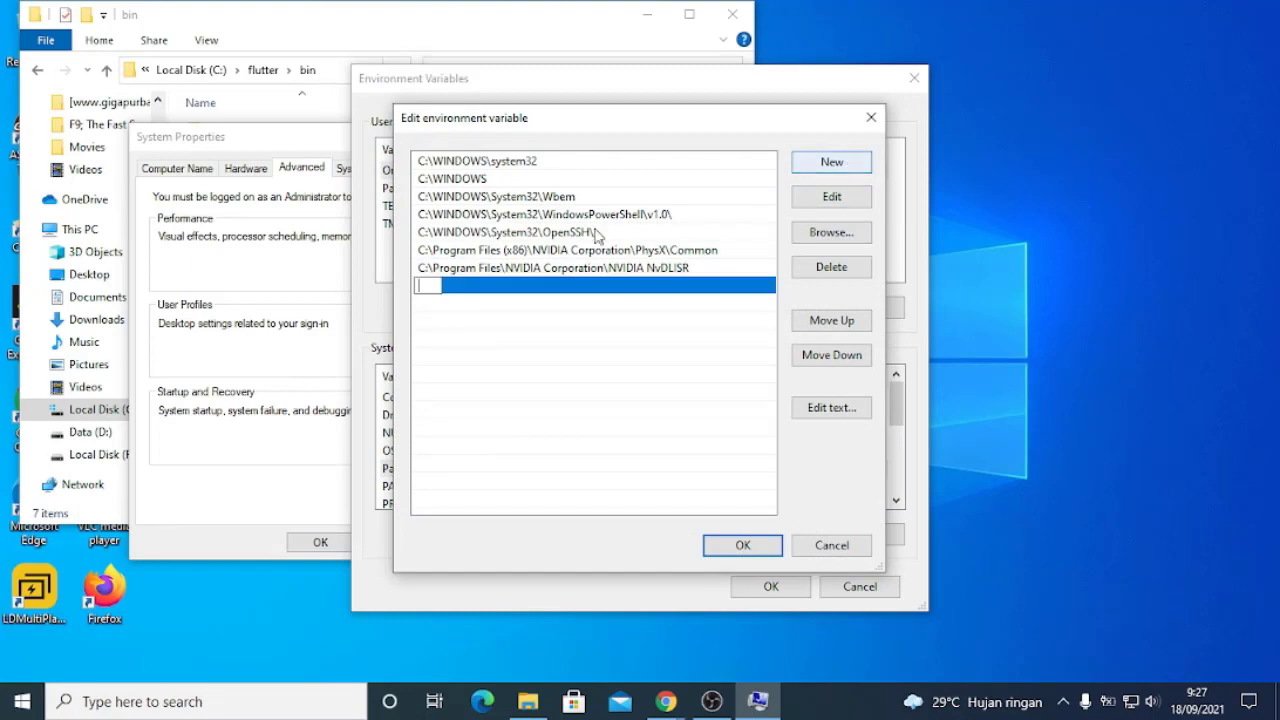
click(689, 429)
click(741, 548)
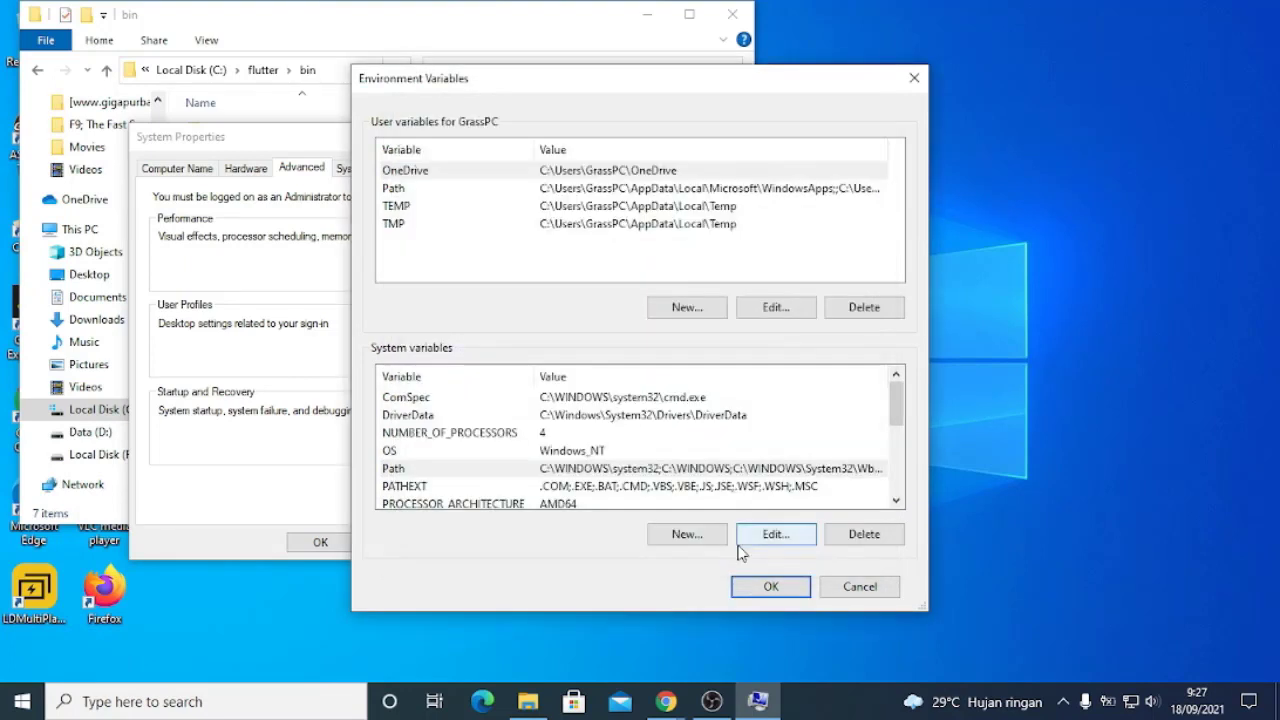
click(745, 594)
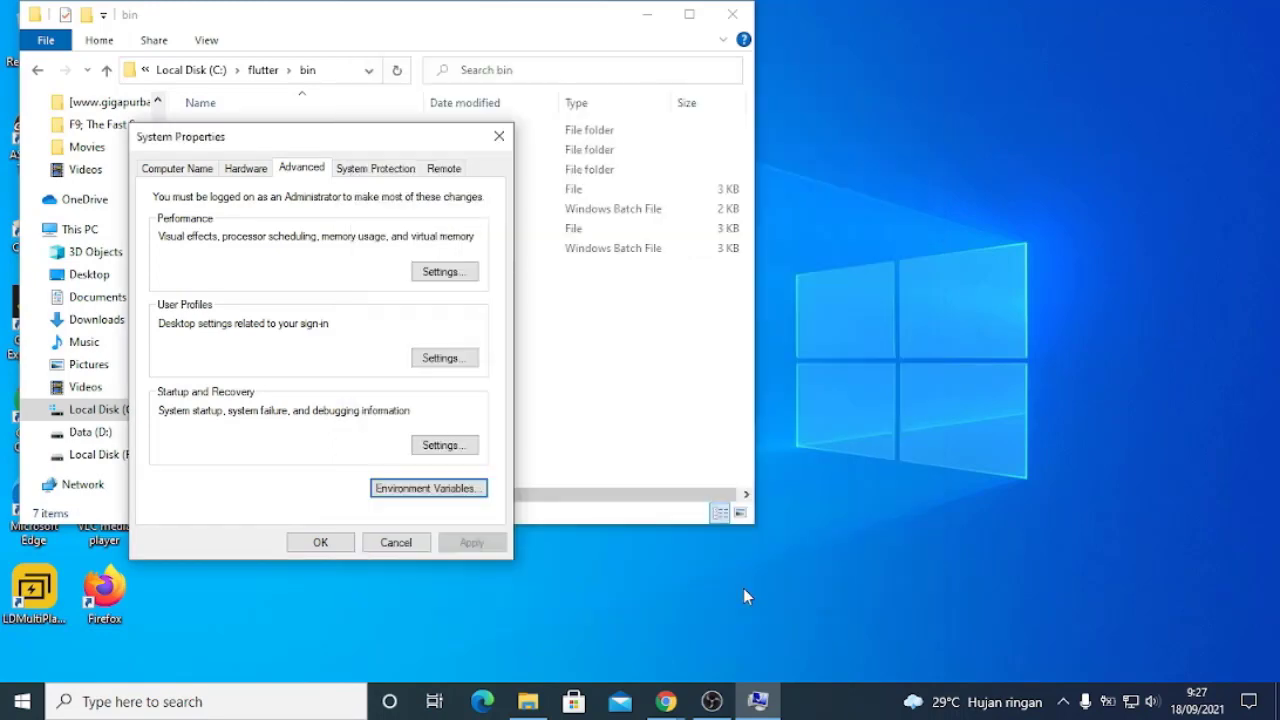
click(348, 549)
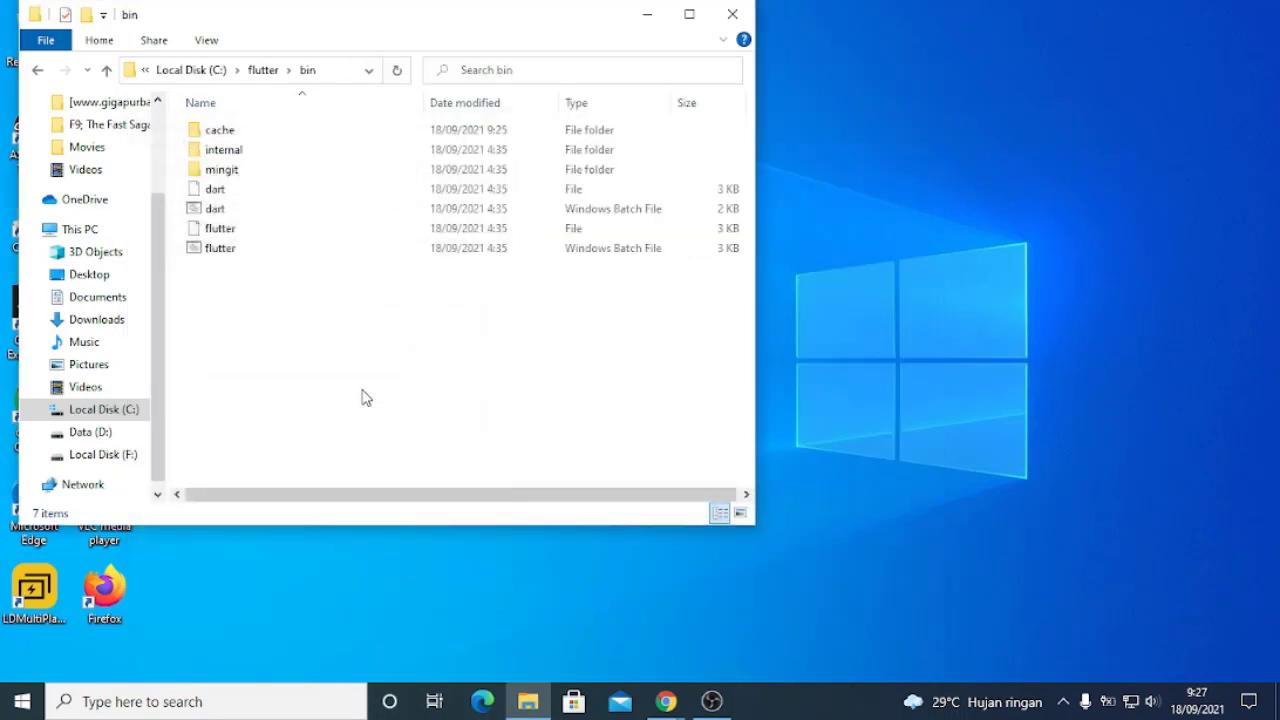
click(229, 702)
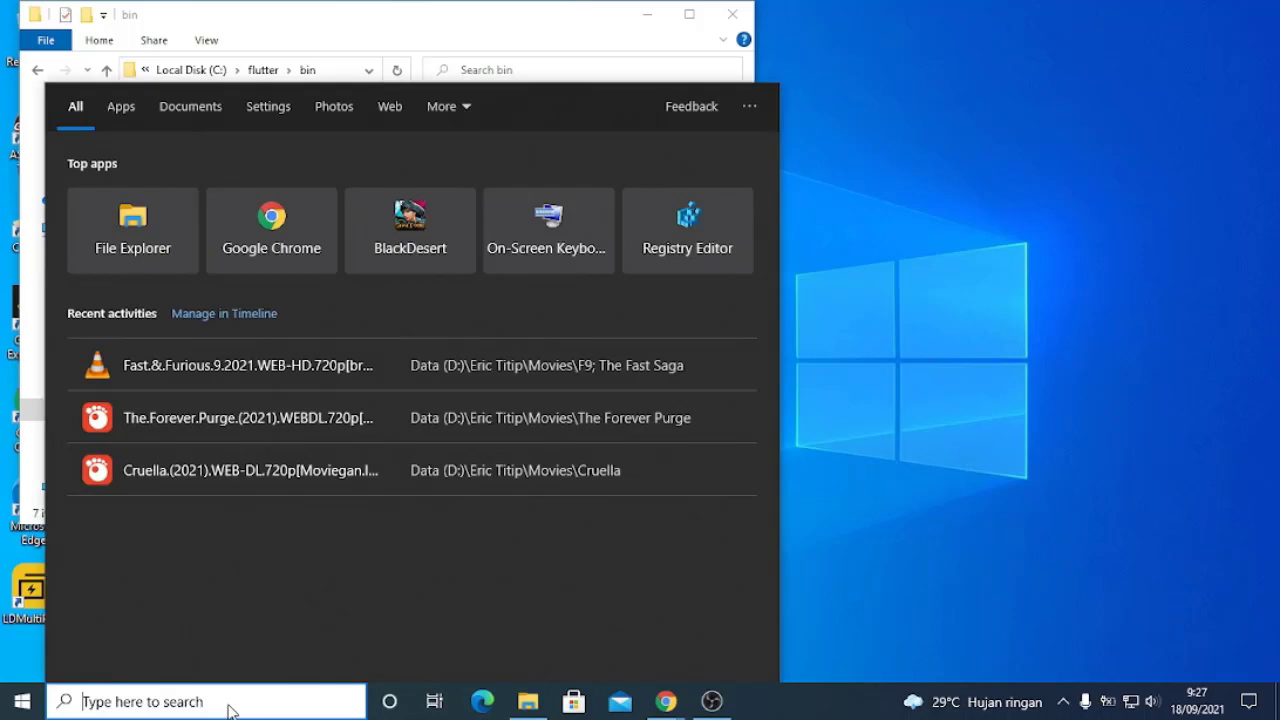
text(env)
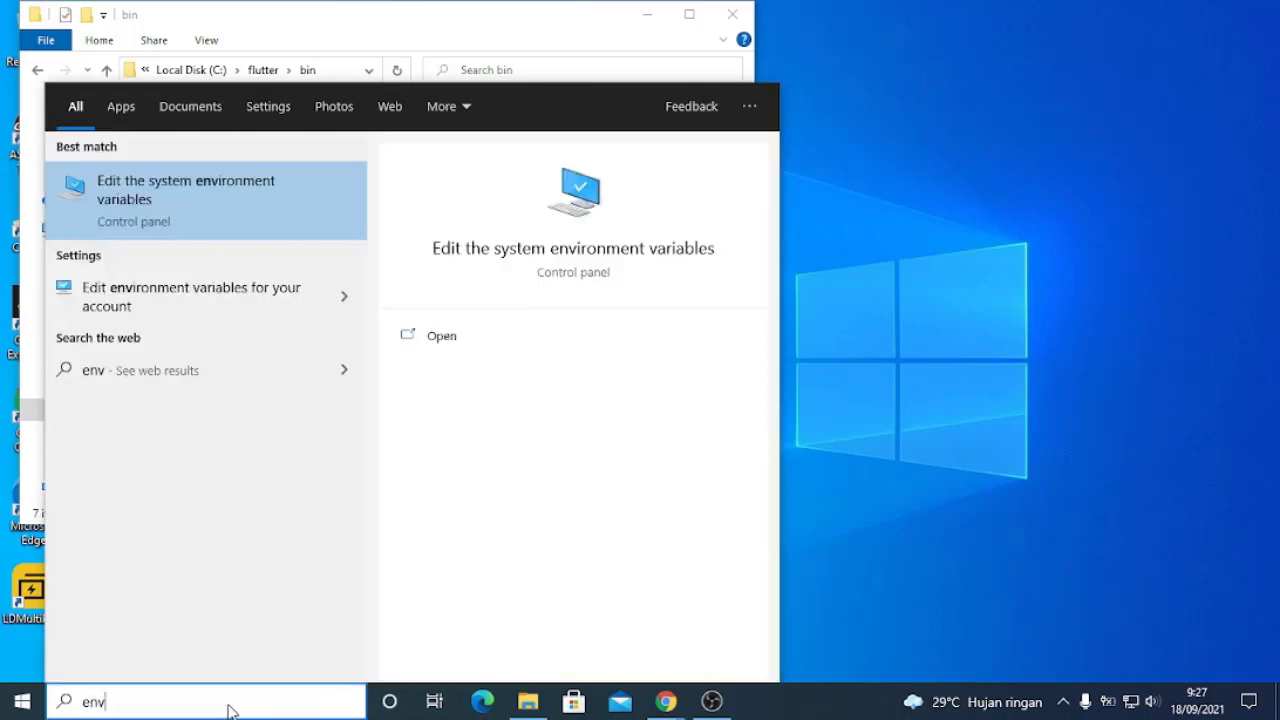
key(BackSpace)
key(BackSpace)
key(BackSpace)
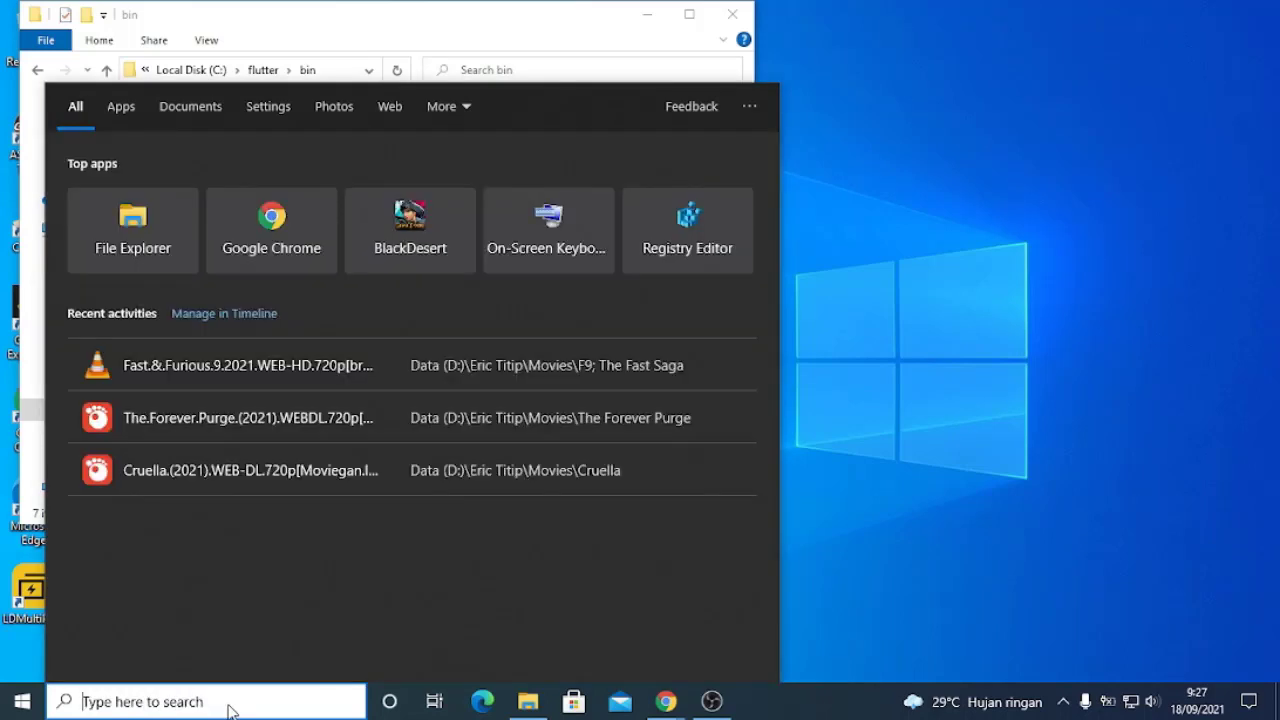
Search Windows for "cmd", open Command Prompt and run flutter doctor to check the Flutter installation
text(cmd)
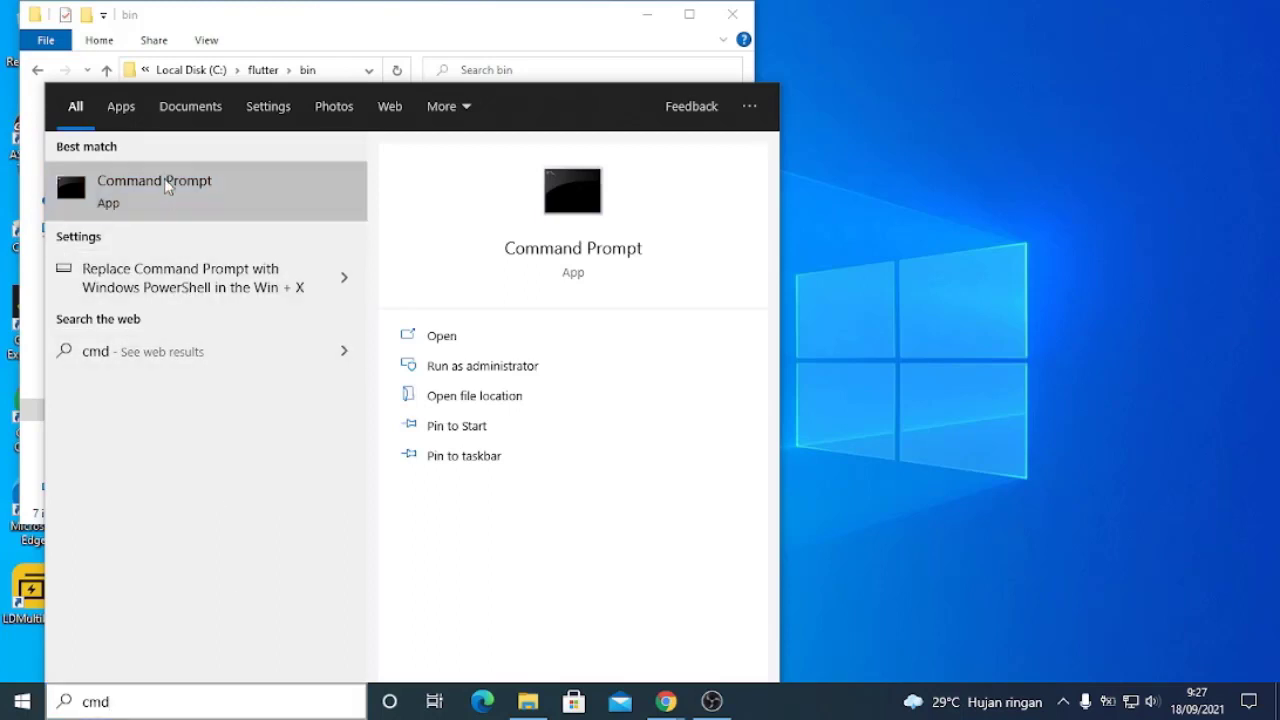
click(215, 184)
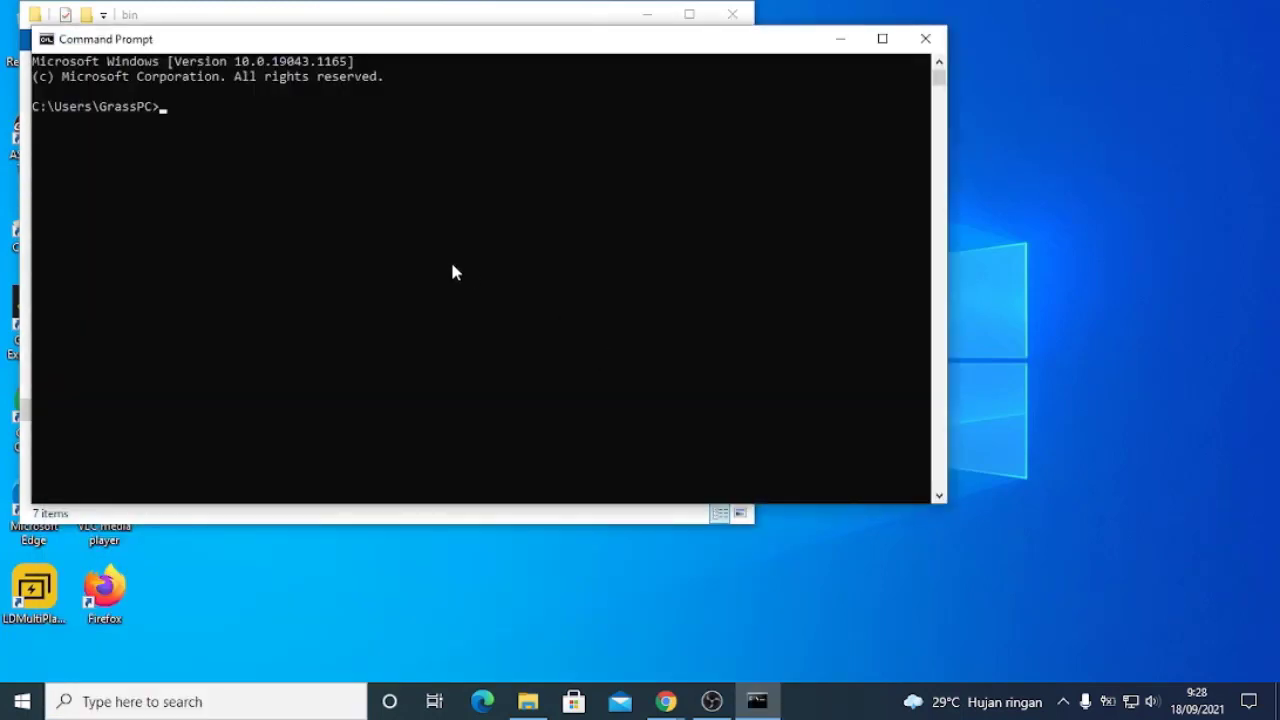
text(flutter doctor)
key(Return)
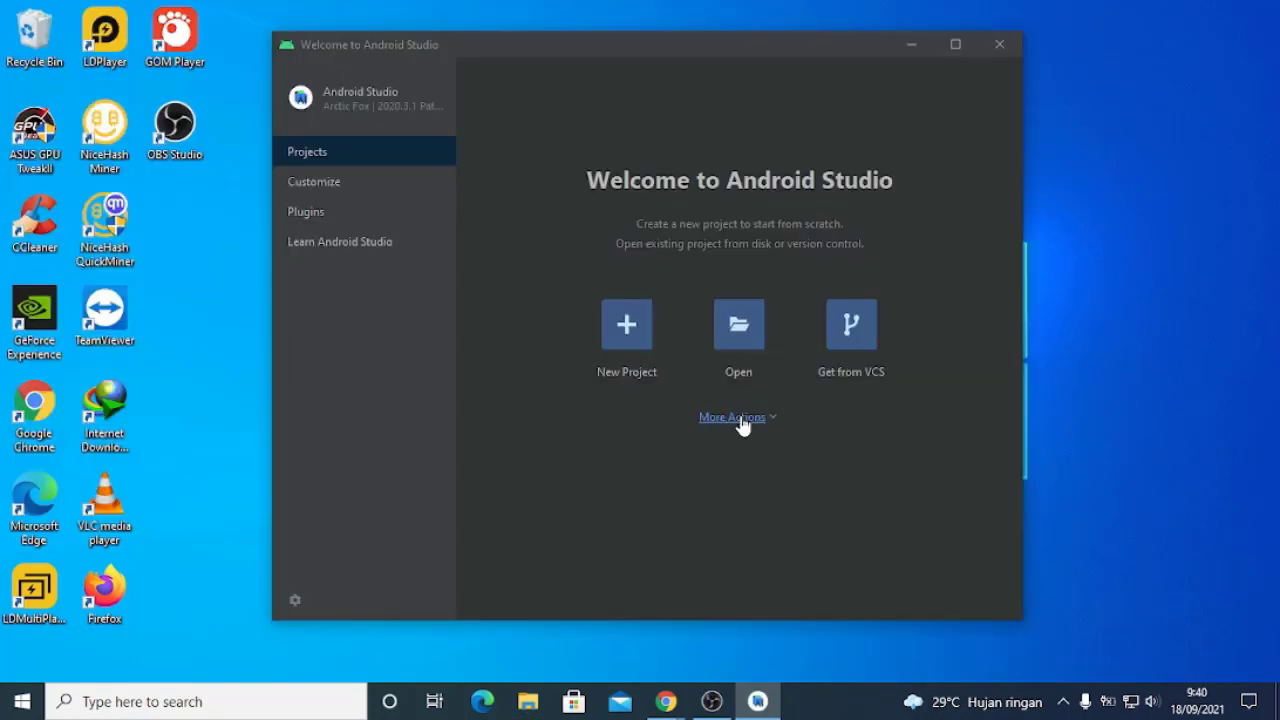
In Android Studio, open the SDK Manager and select Android SDK Command-line Tools (latest) among the SDK tools
click(740, 418)
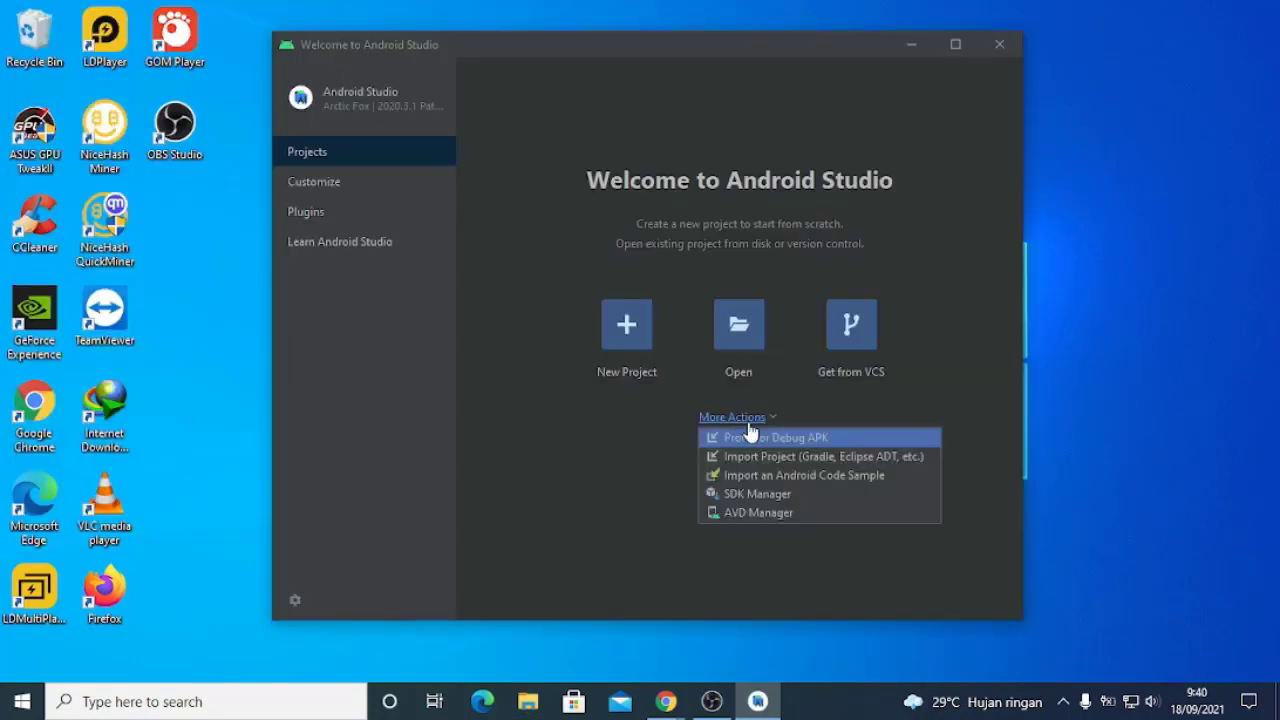
click(773, 496)
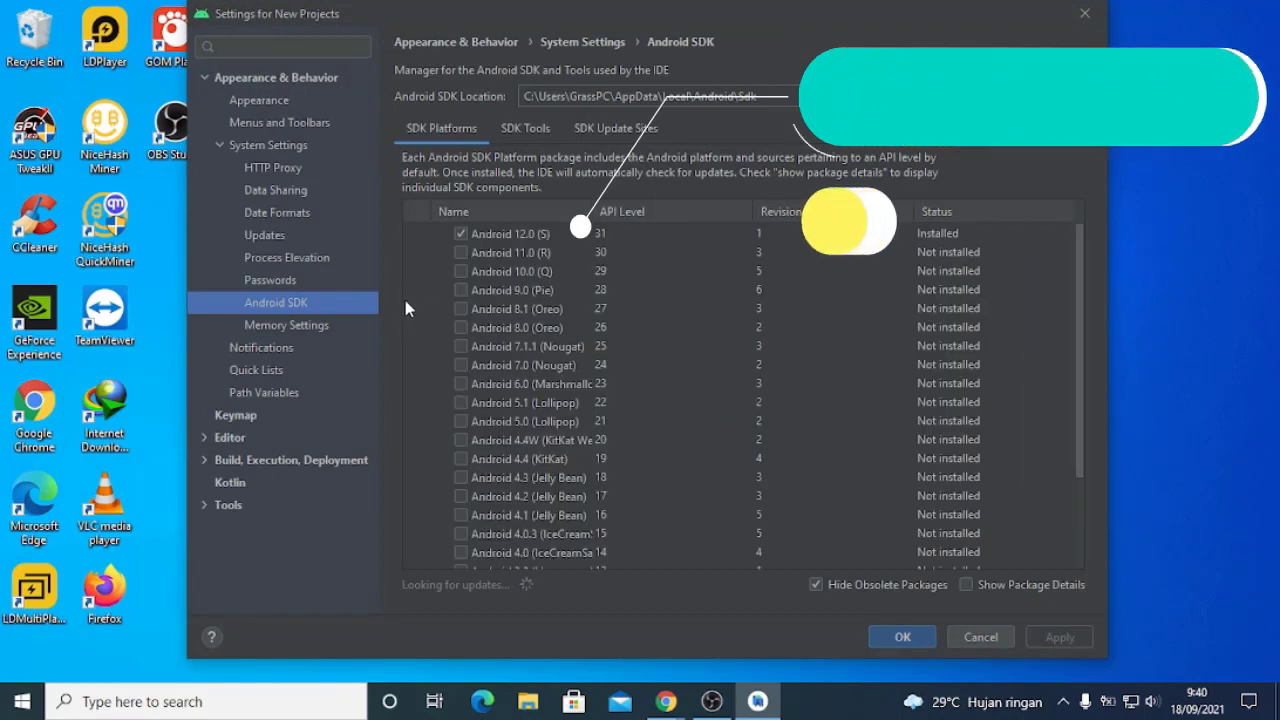
click(525, 128)
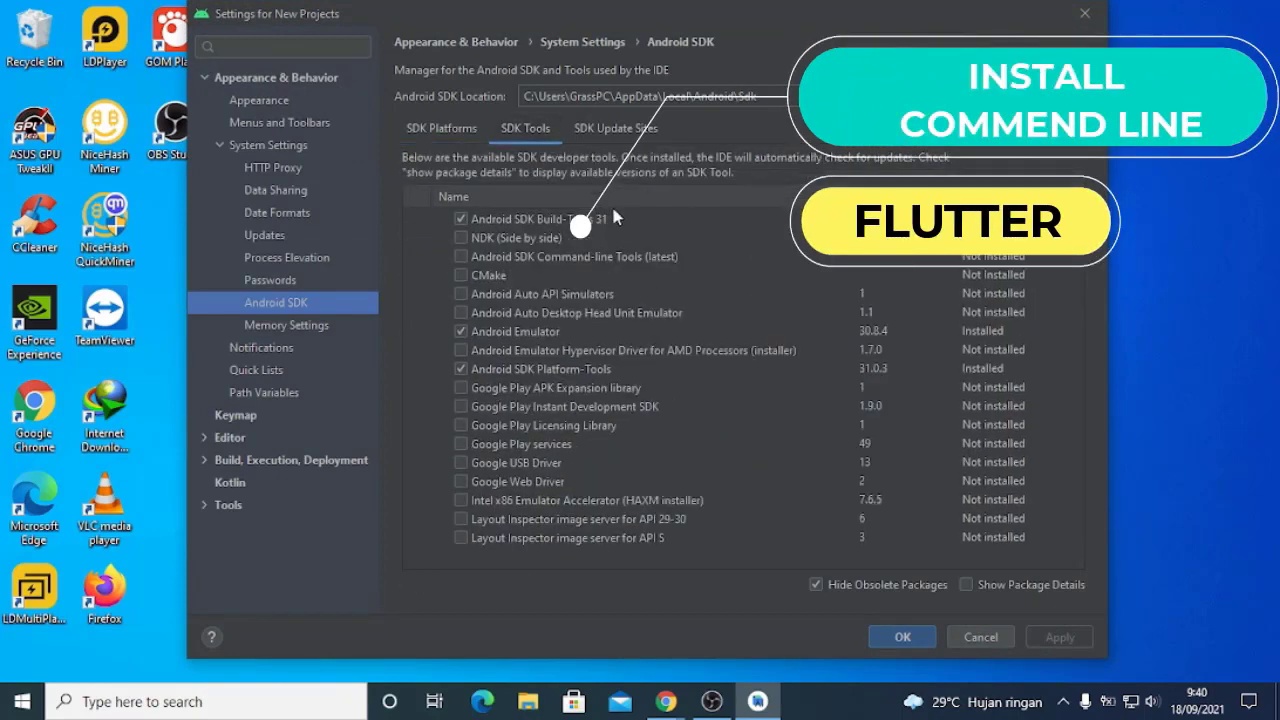
click(460, 256)
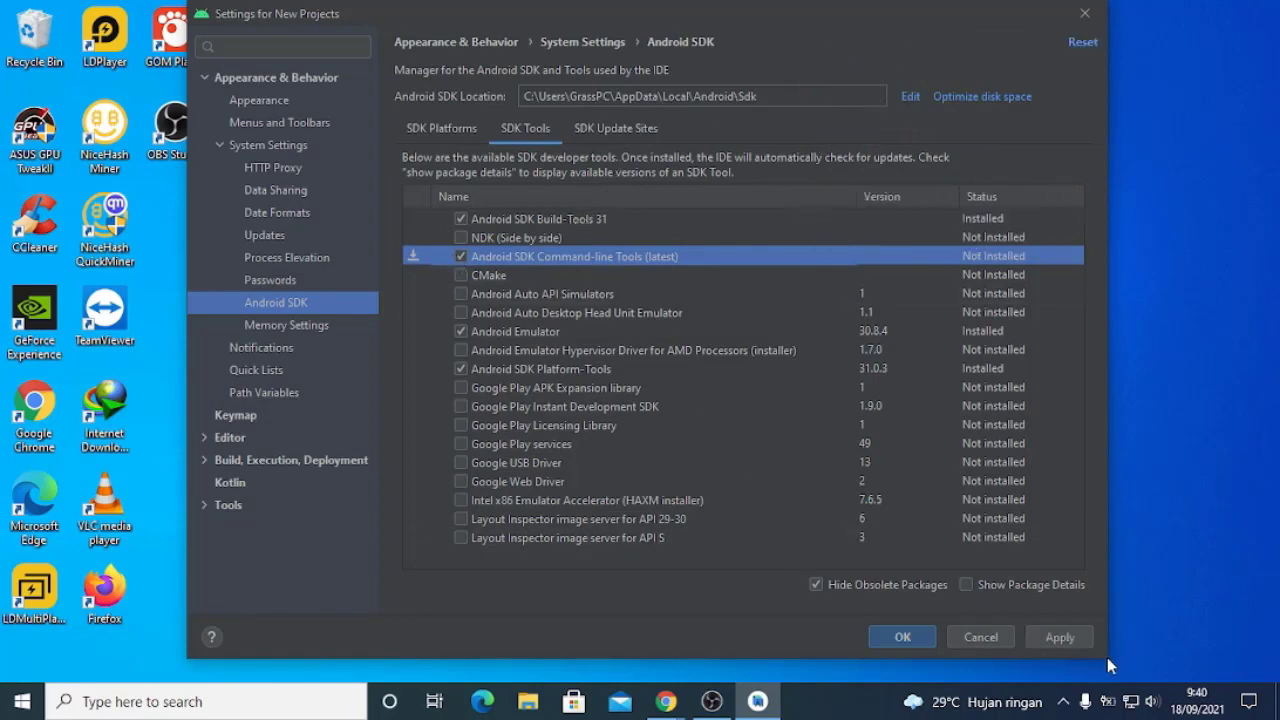
Install the selected command-line tools, accepting the android-sdk-license, and close the SDK settings once the installation is done
click(1066, 641)
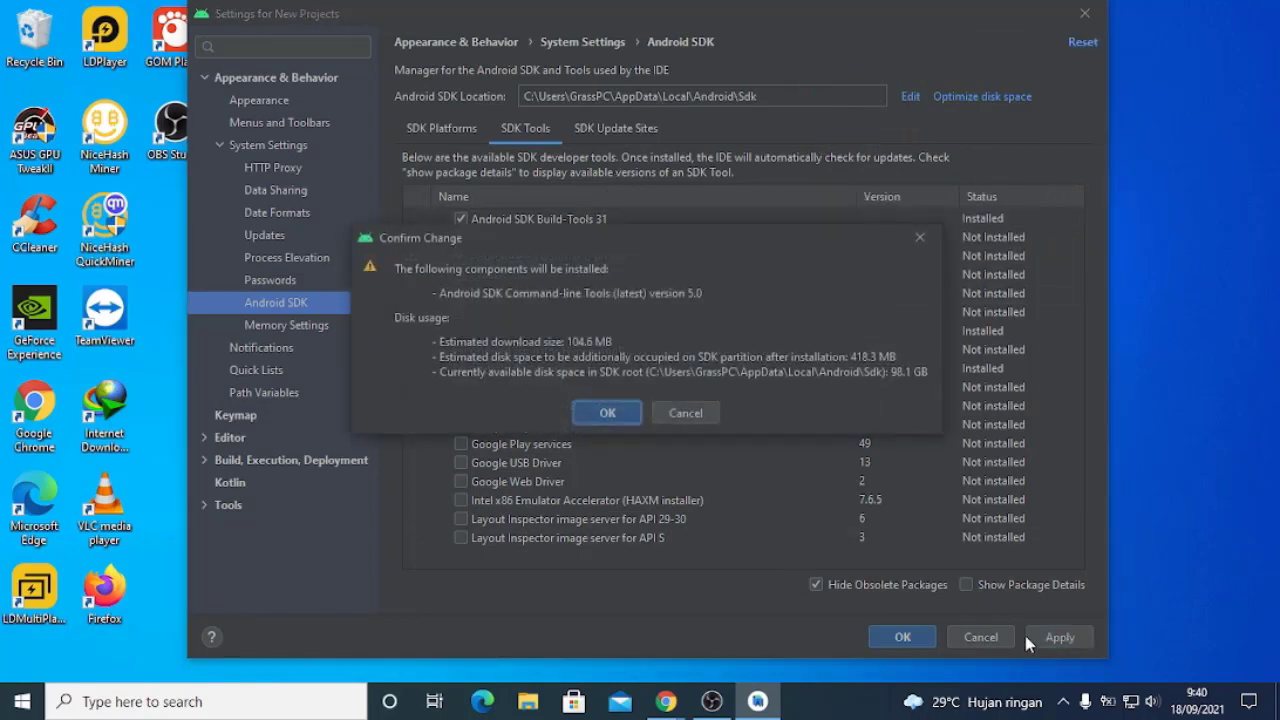
click(609, 413)
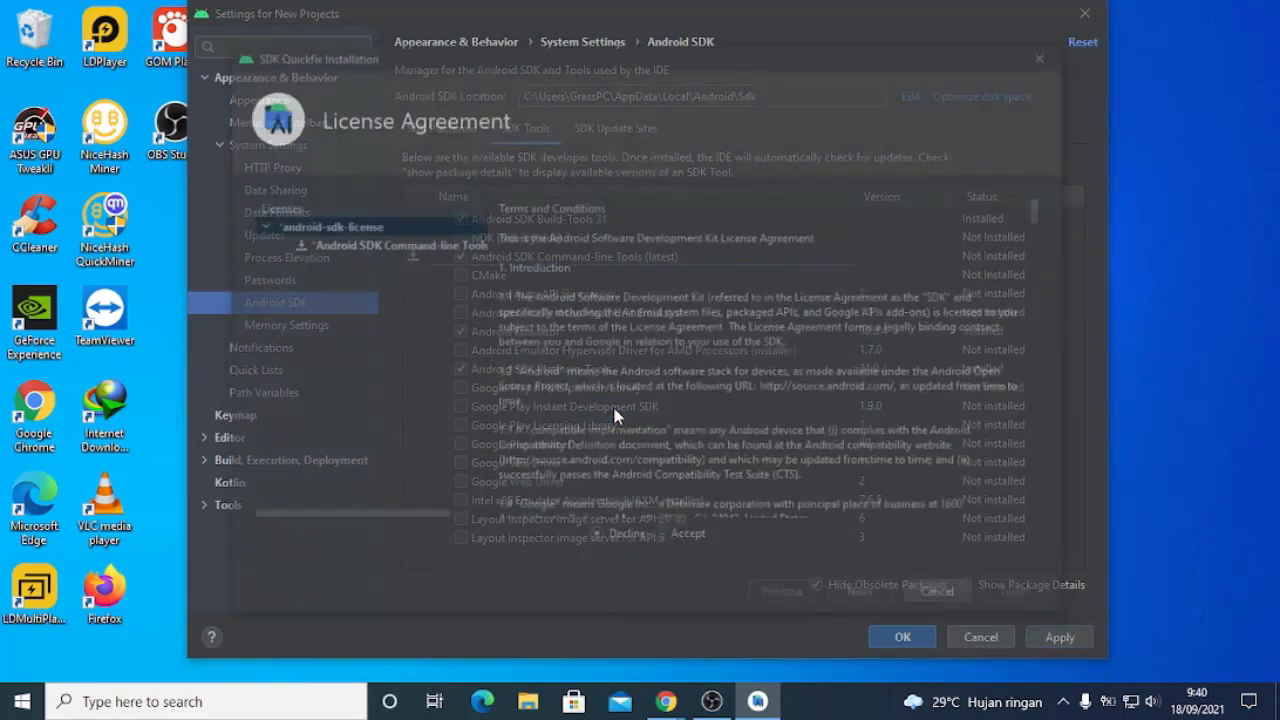
click(662, 538)
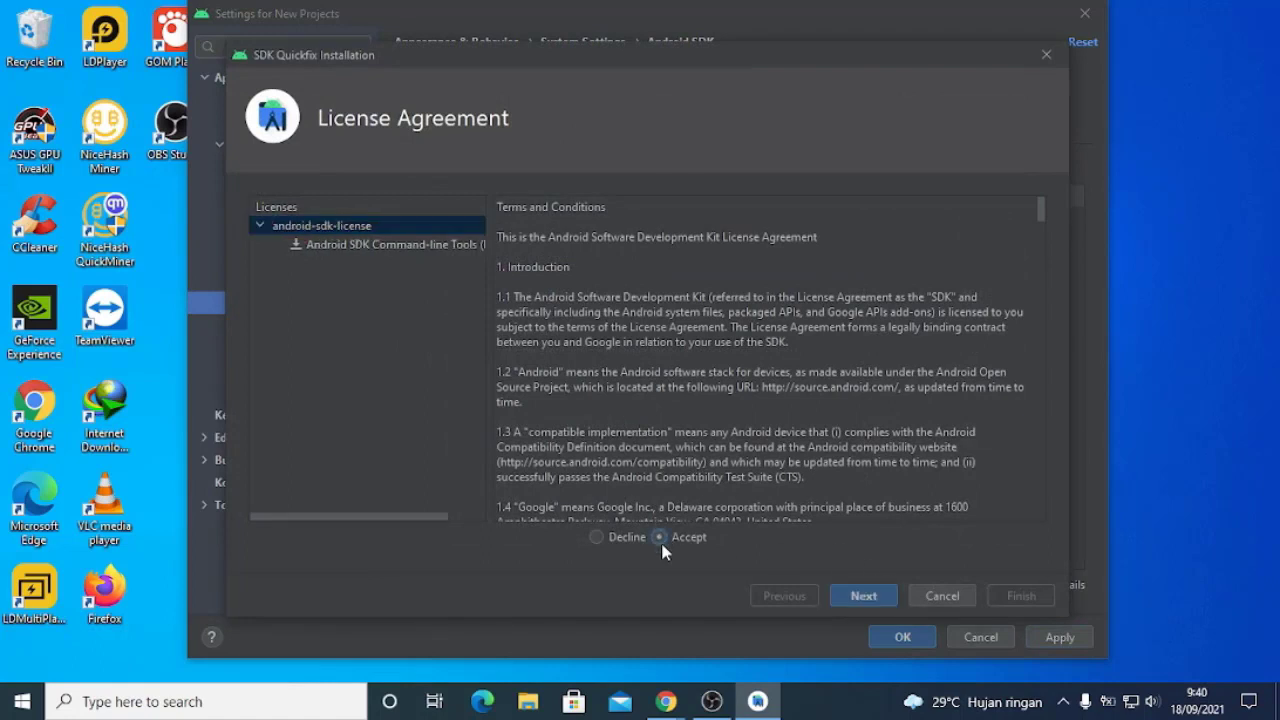
click(863, 595)
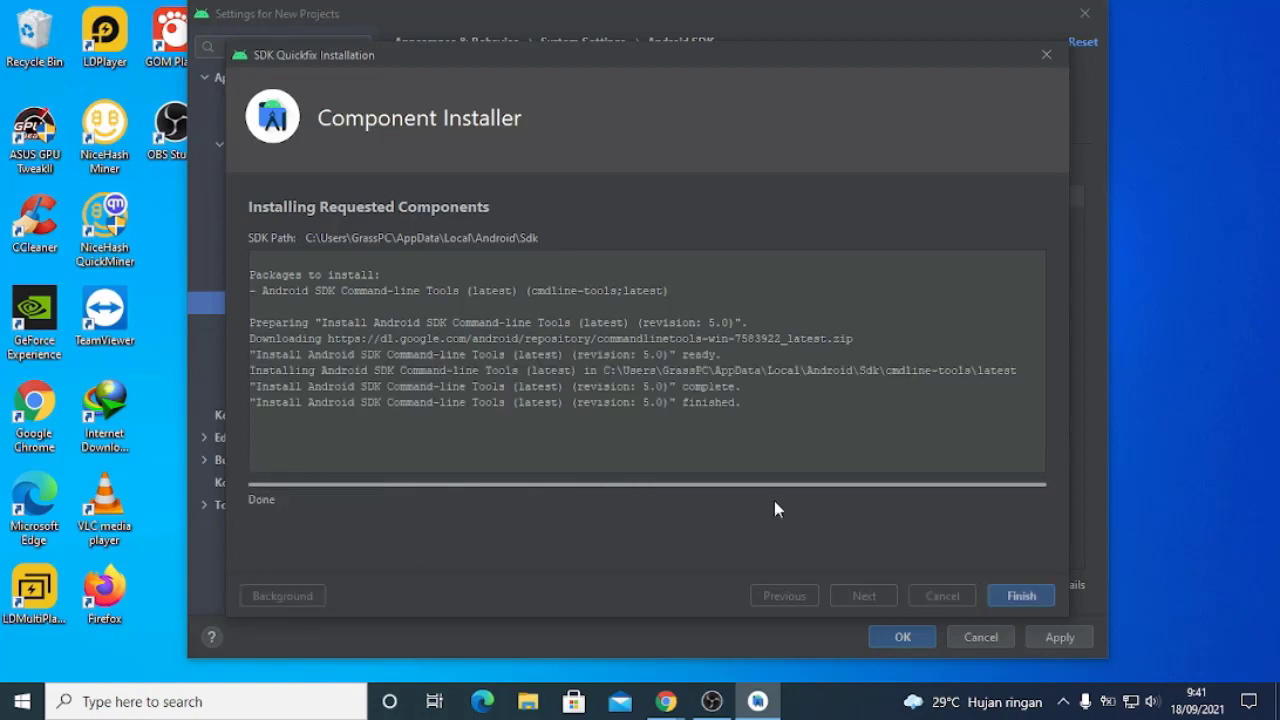
click(1021, 596)
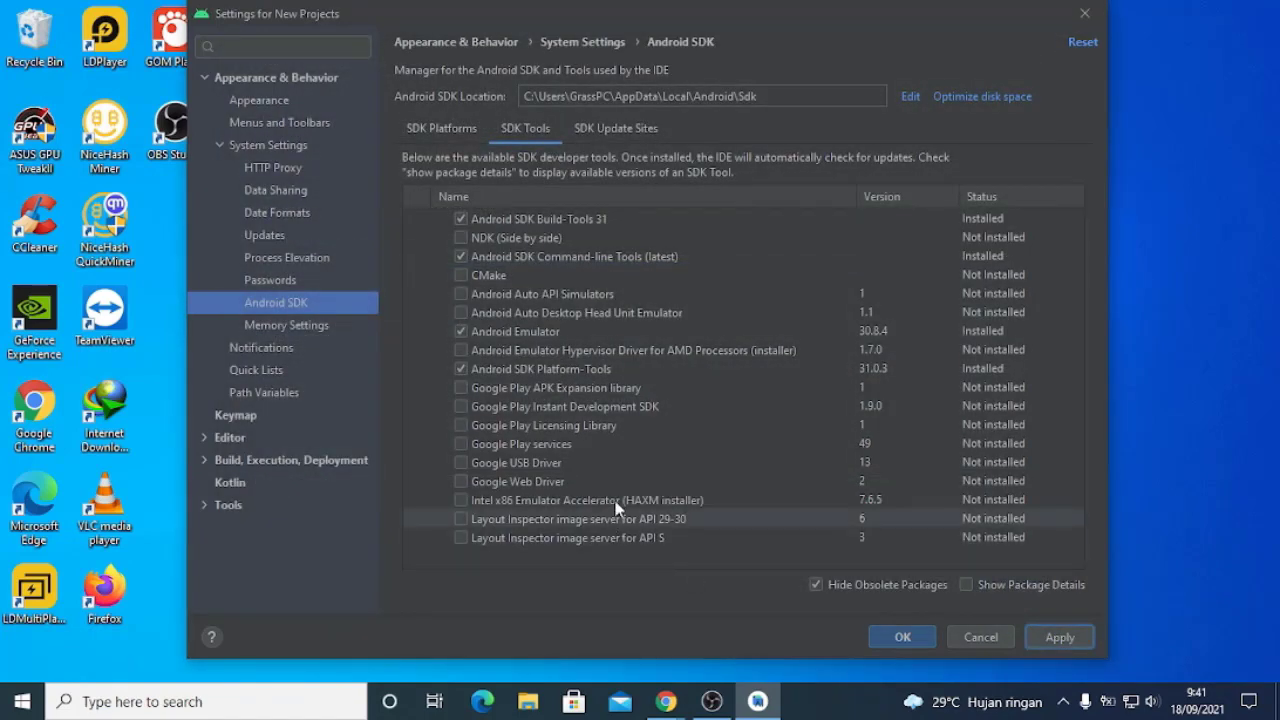
click(898, 638)
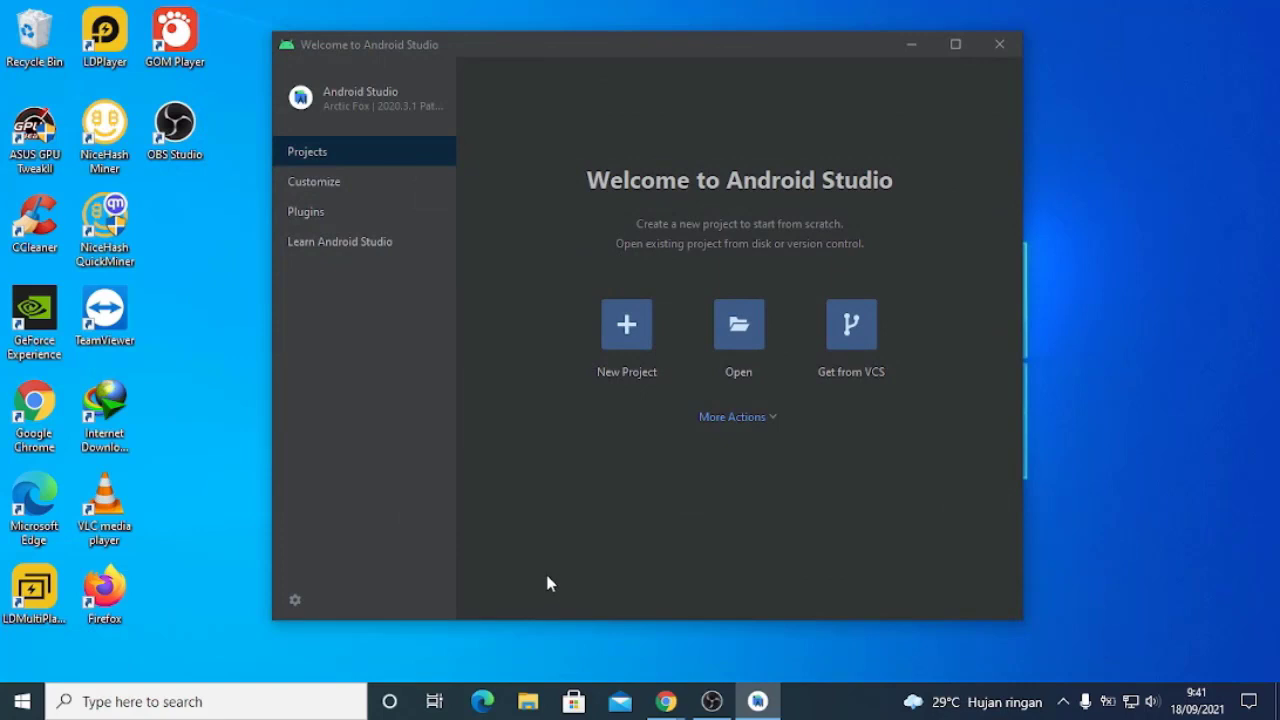
Open a new Command Prompt through Windows search and run flutter doctor to recheck the Android toolchain
click(279, 712)
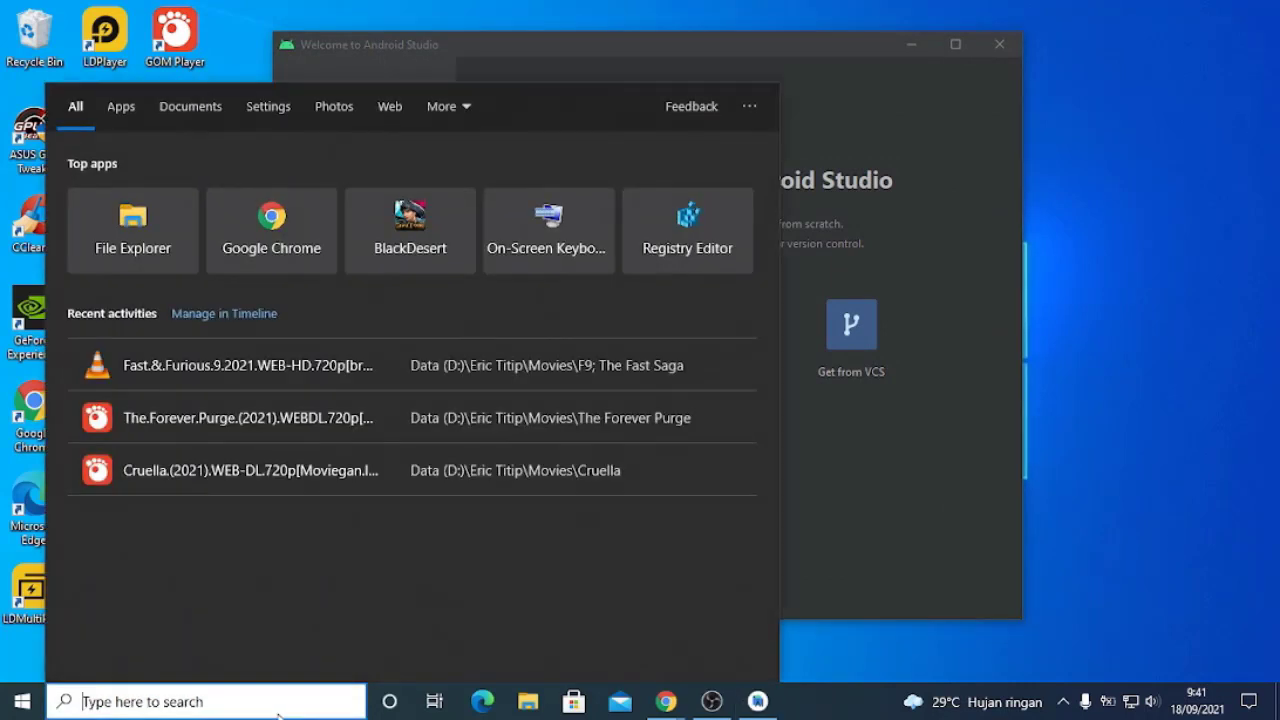
text(cmd)
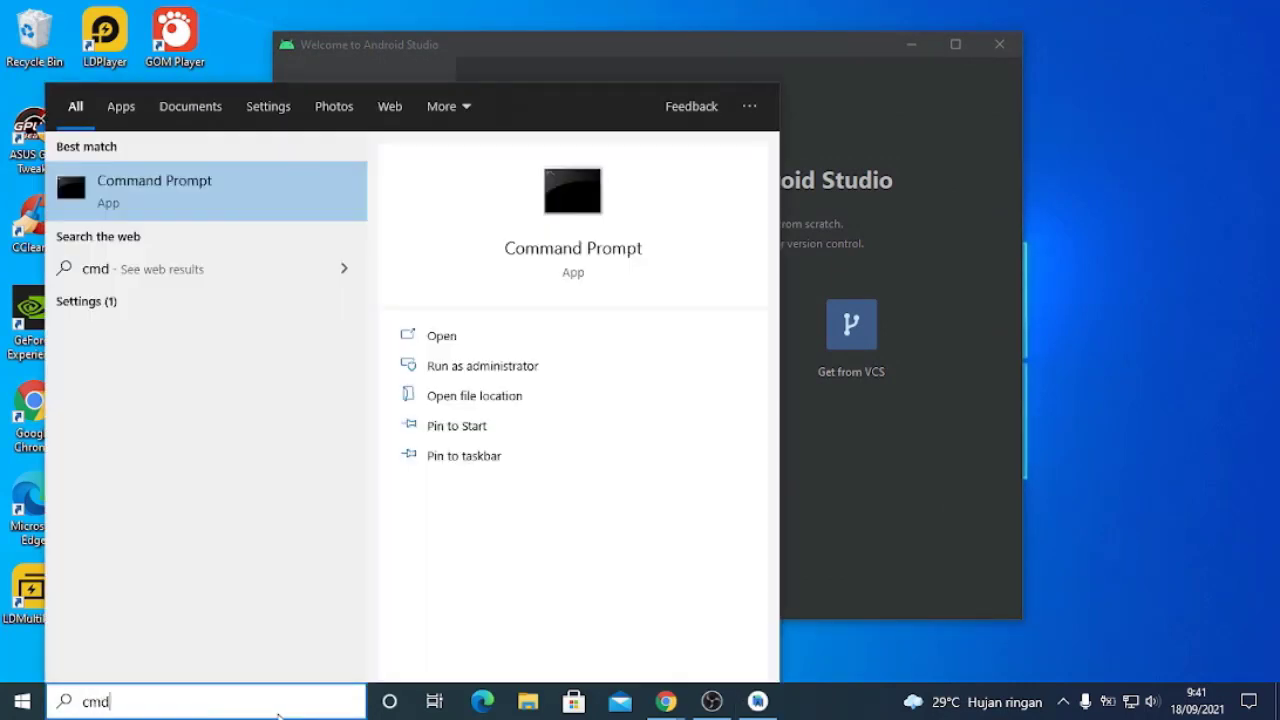
click(240, 214)
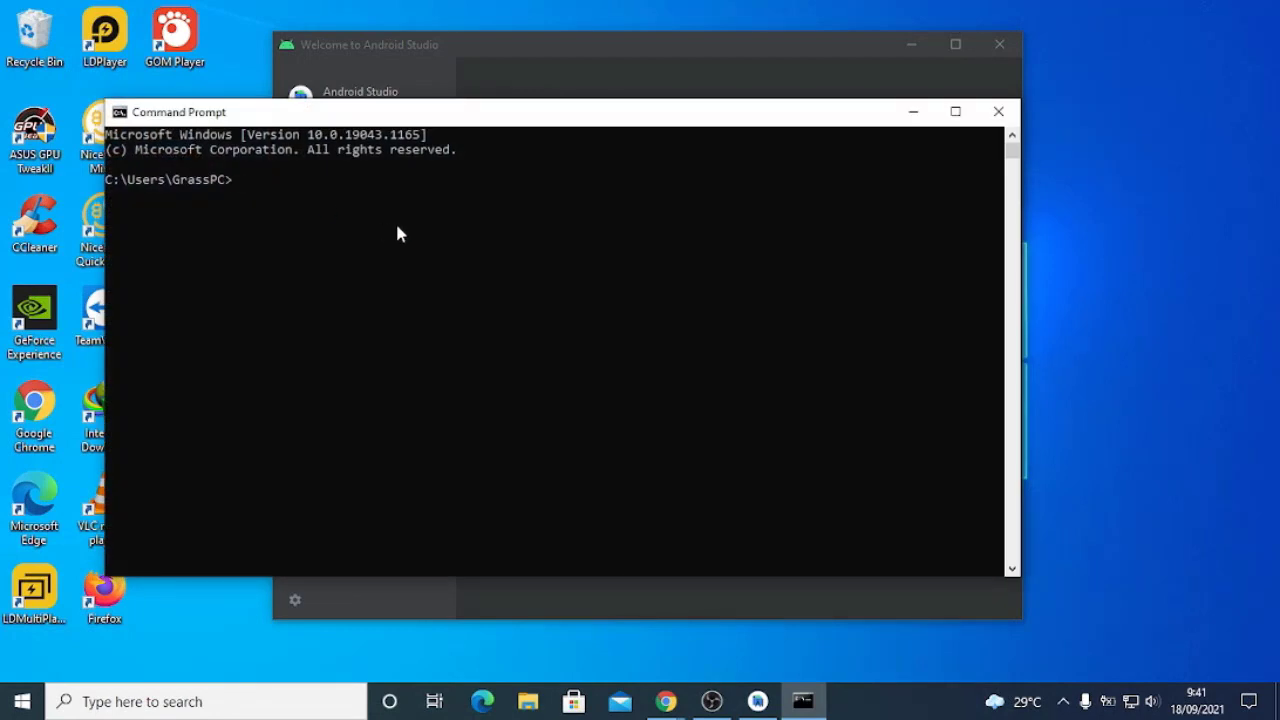
text(flutter doctor)
key(Return)
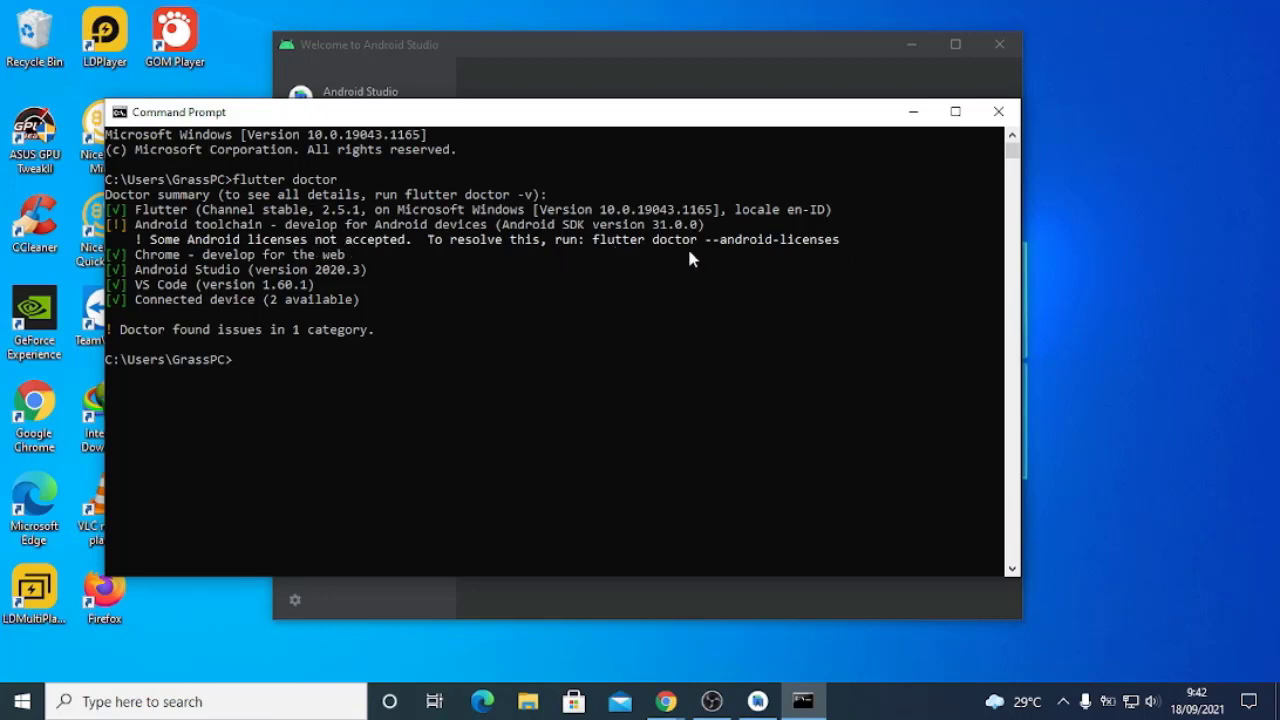
Run flutter doctor --android-licenses in Command Prompt to start the Android license review
text(flutter doctor --android)
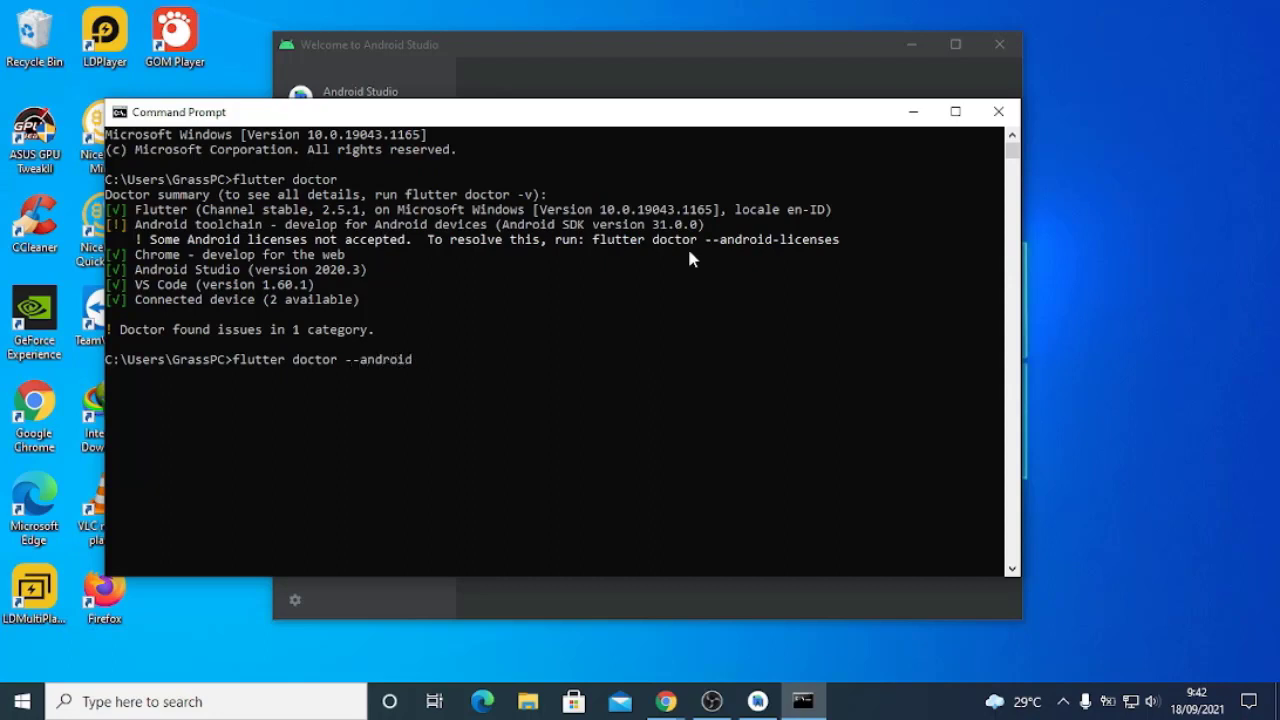
text(-licenses)
key(Return)
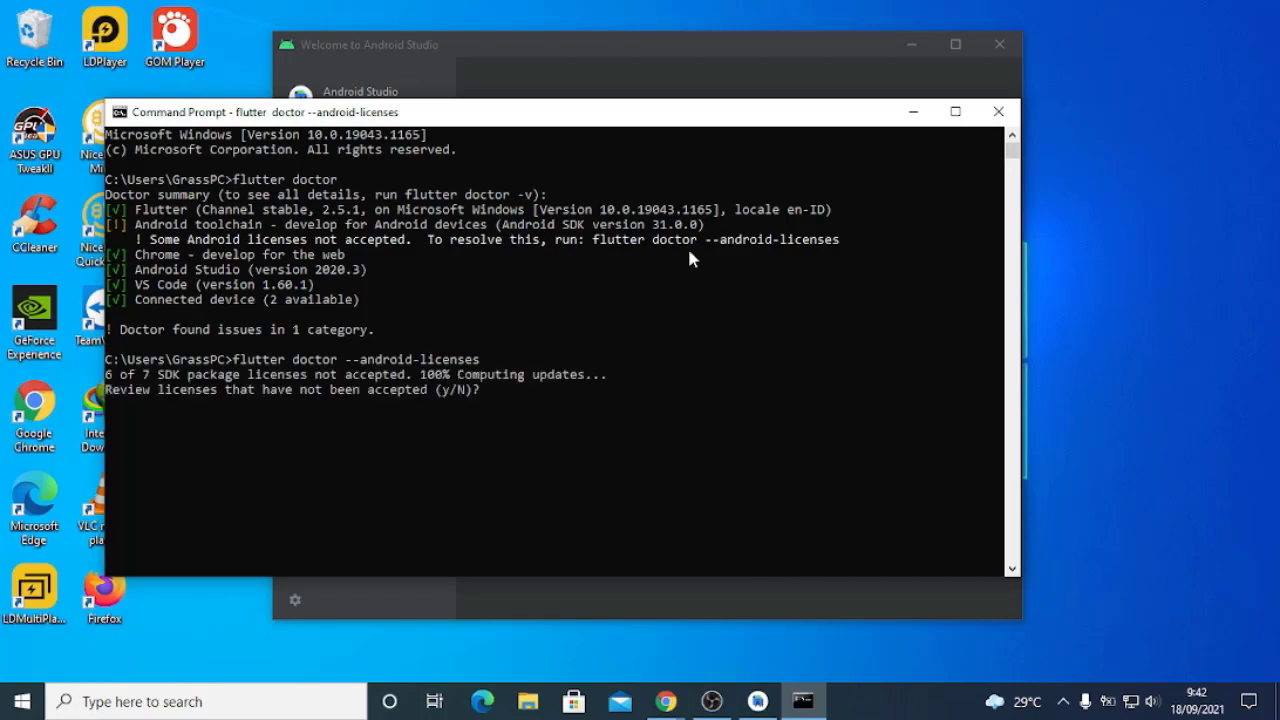
Agree to review the pending SDK package licenses and accept each one by answering y
text(y)
key(Return)
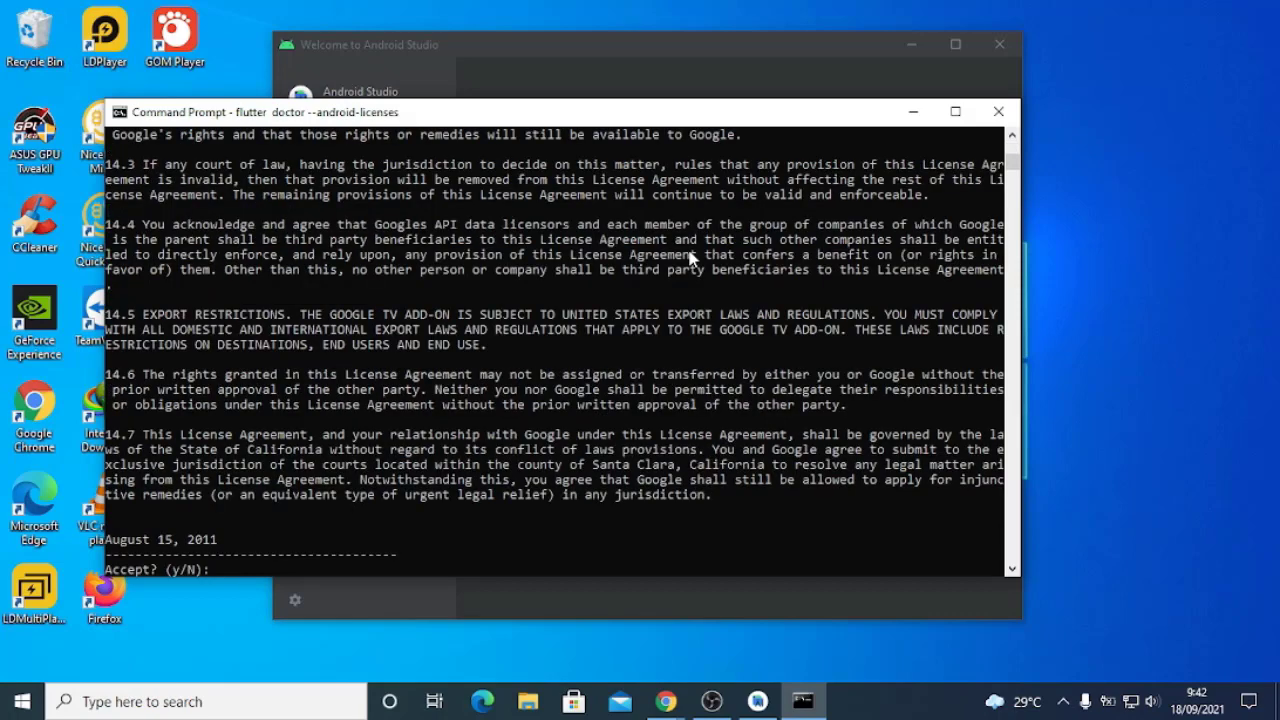
text(y)
key(Return)
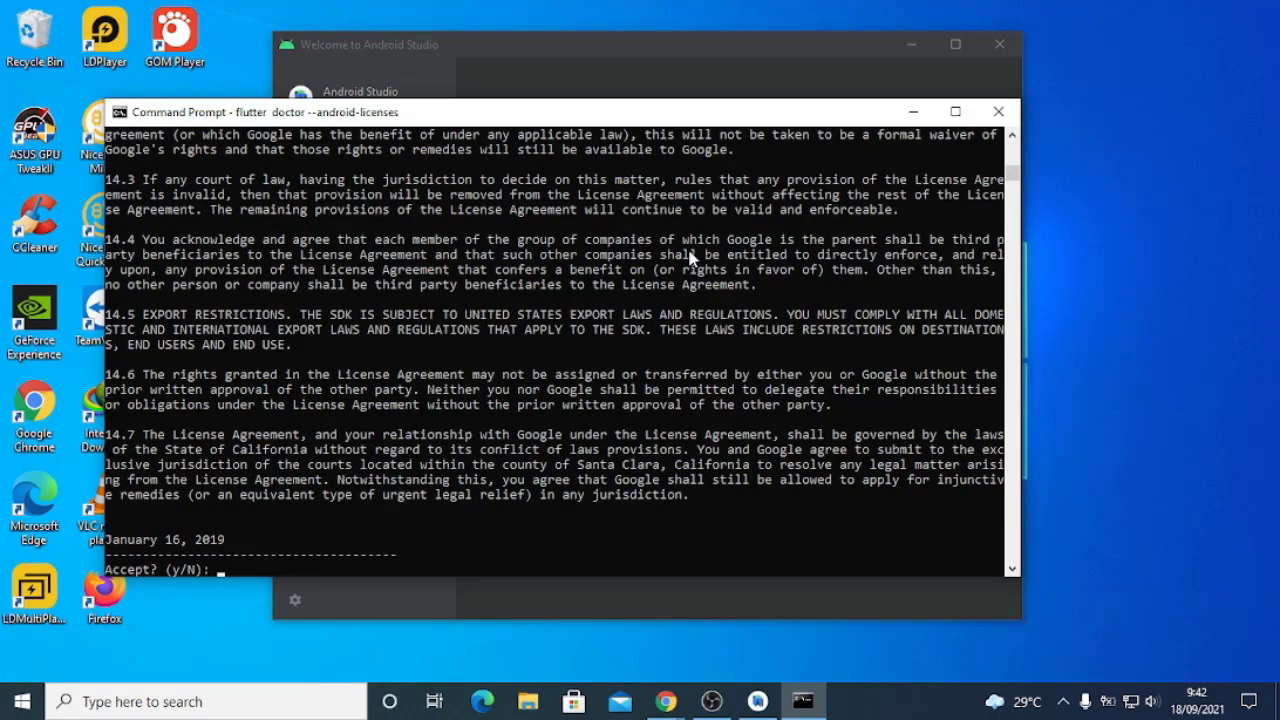
text(y)
key(Return)
text(y)
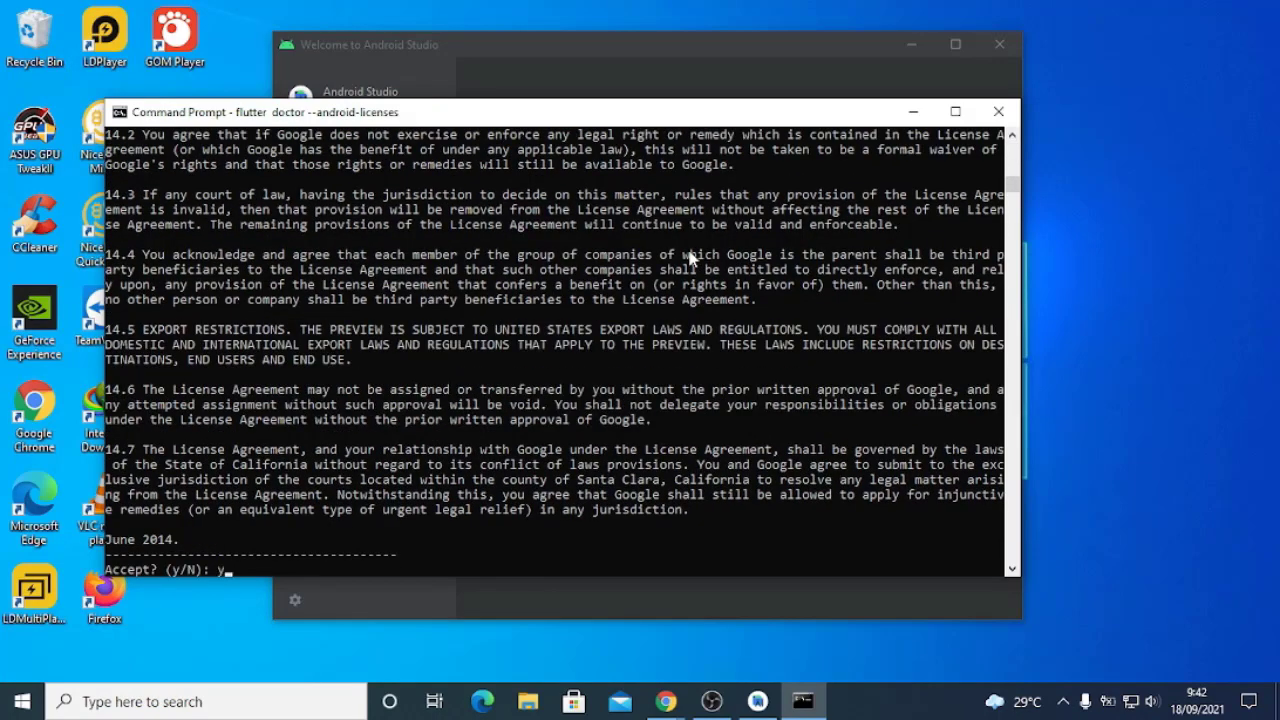
key(Return)
text(y)
key(Return)
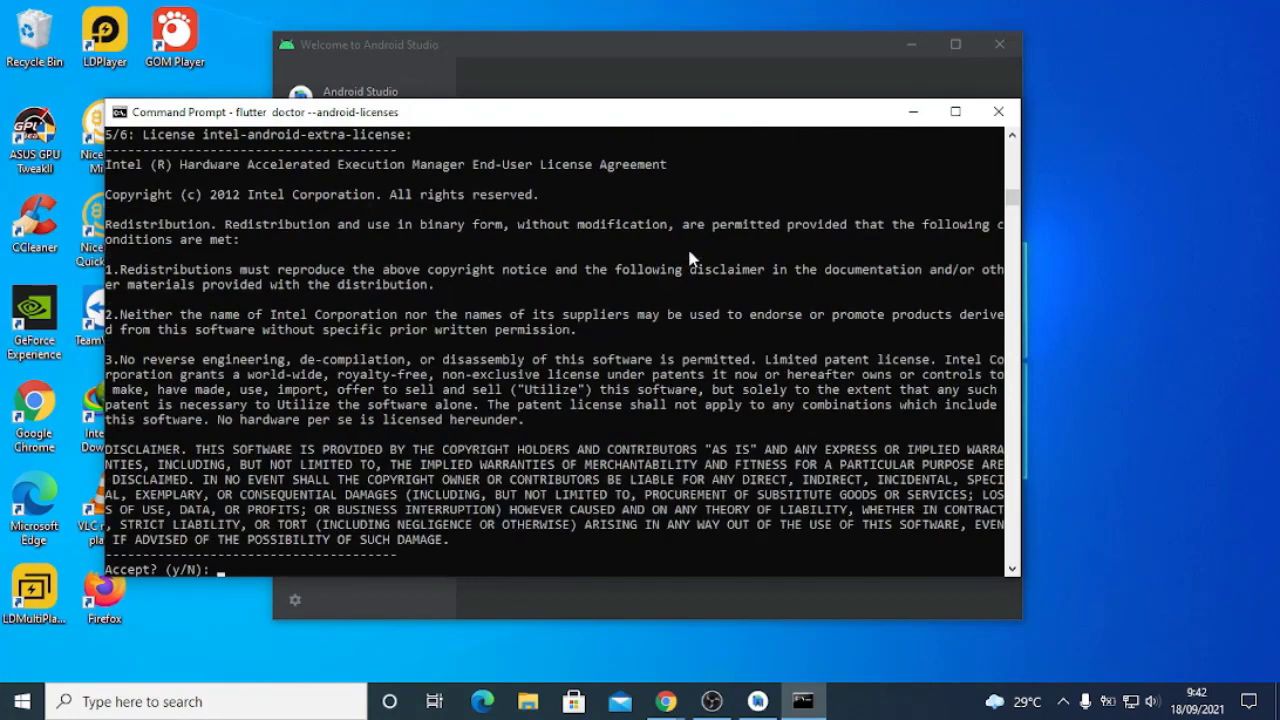
text(y)
key(Return)
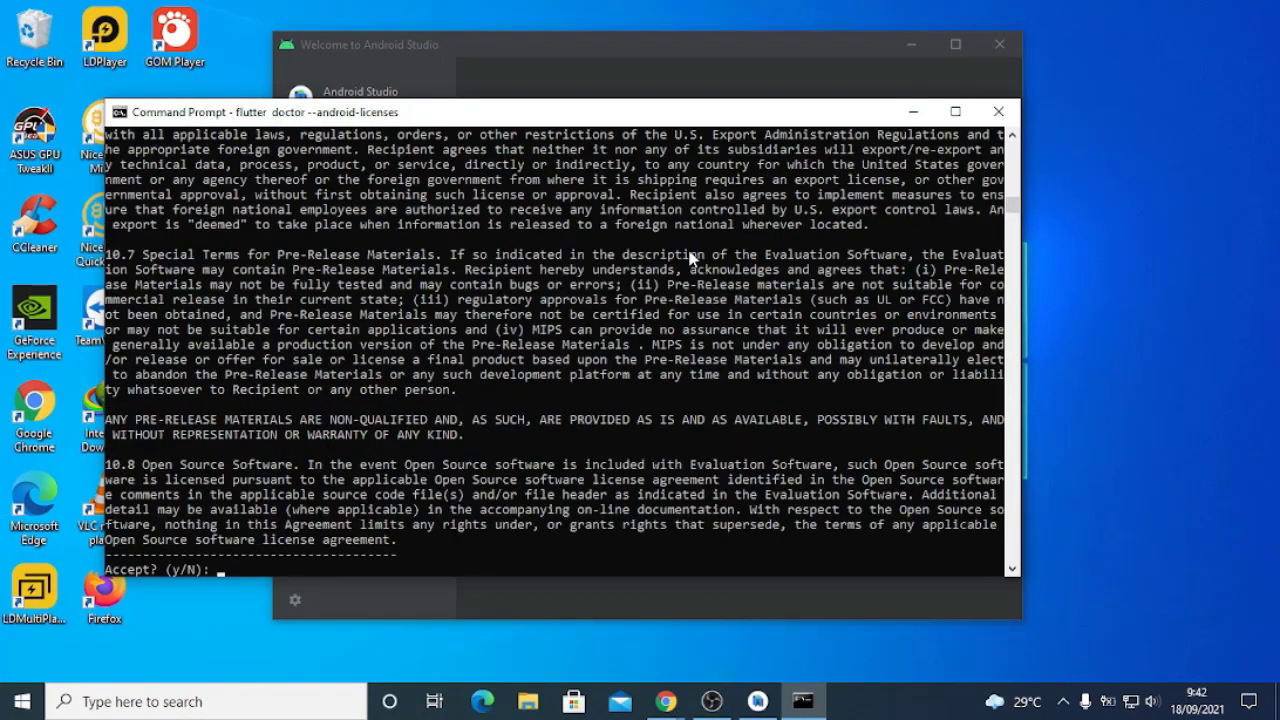
text(y)
key(Return)
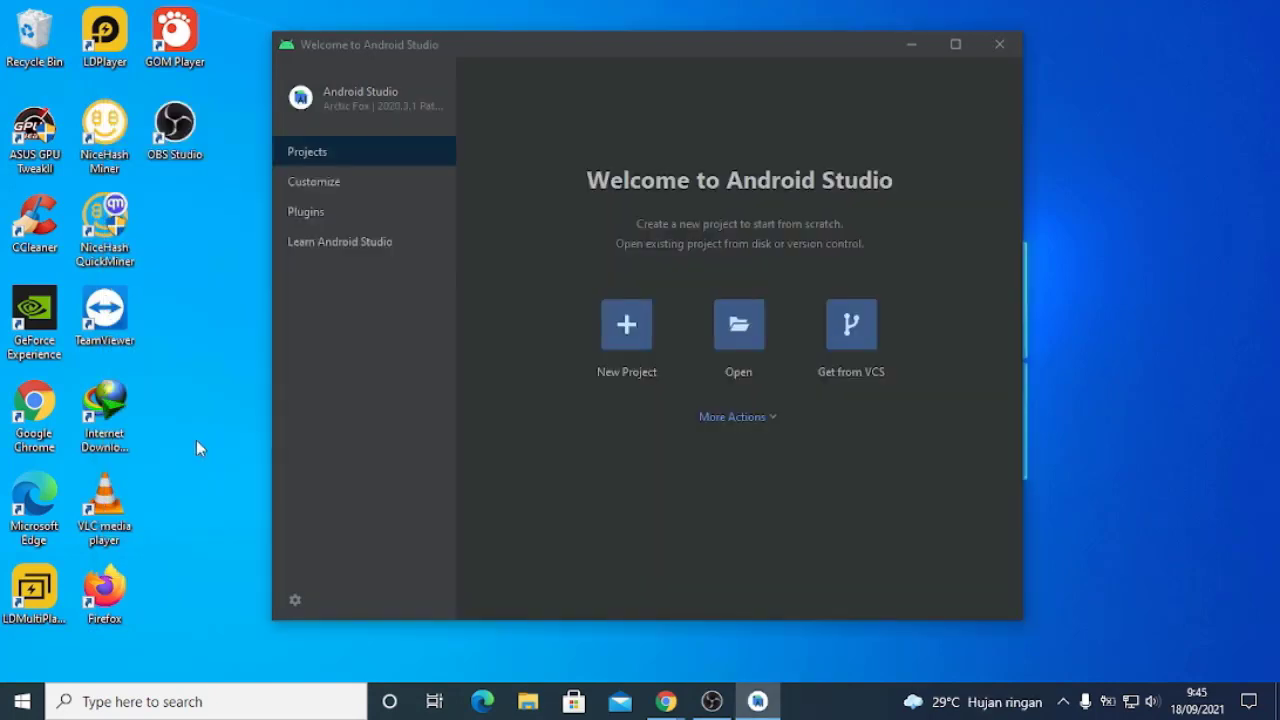
Open a fresh Command Prompt through Windows search and verify the whole setup with flutter doctor
click(286, 698)
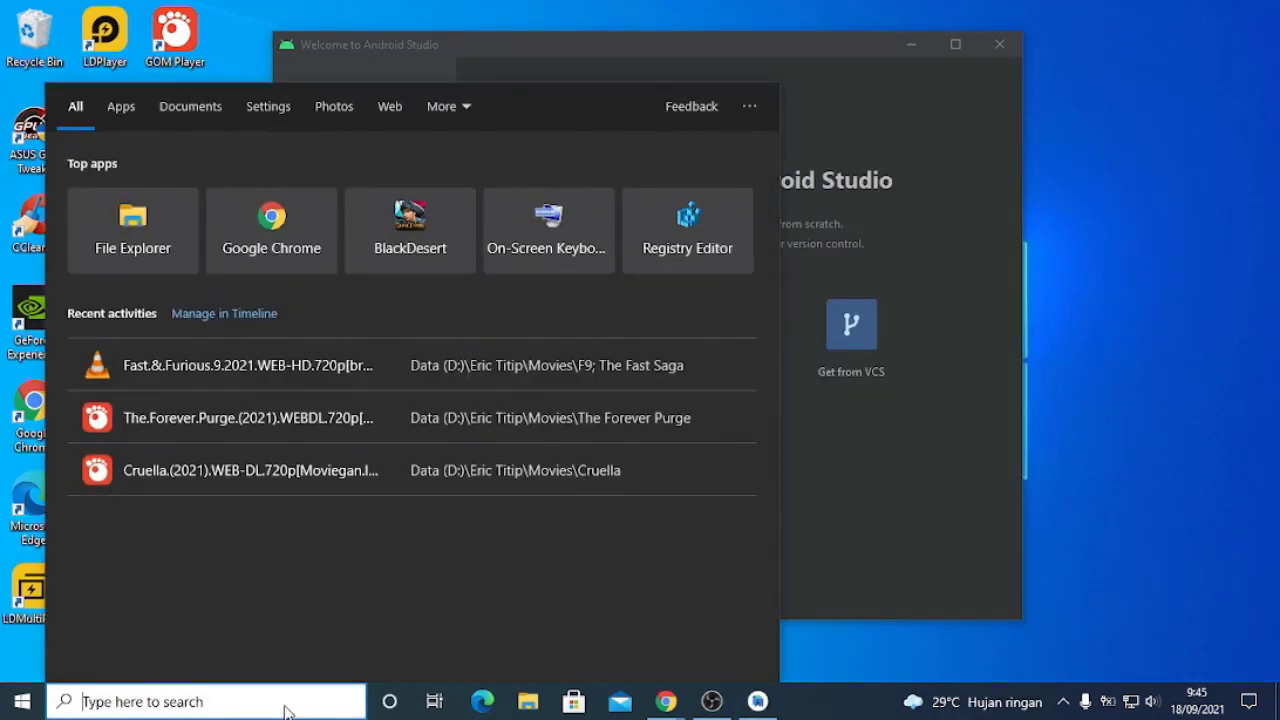
text(CMD)
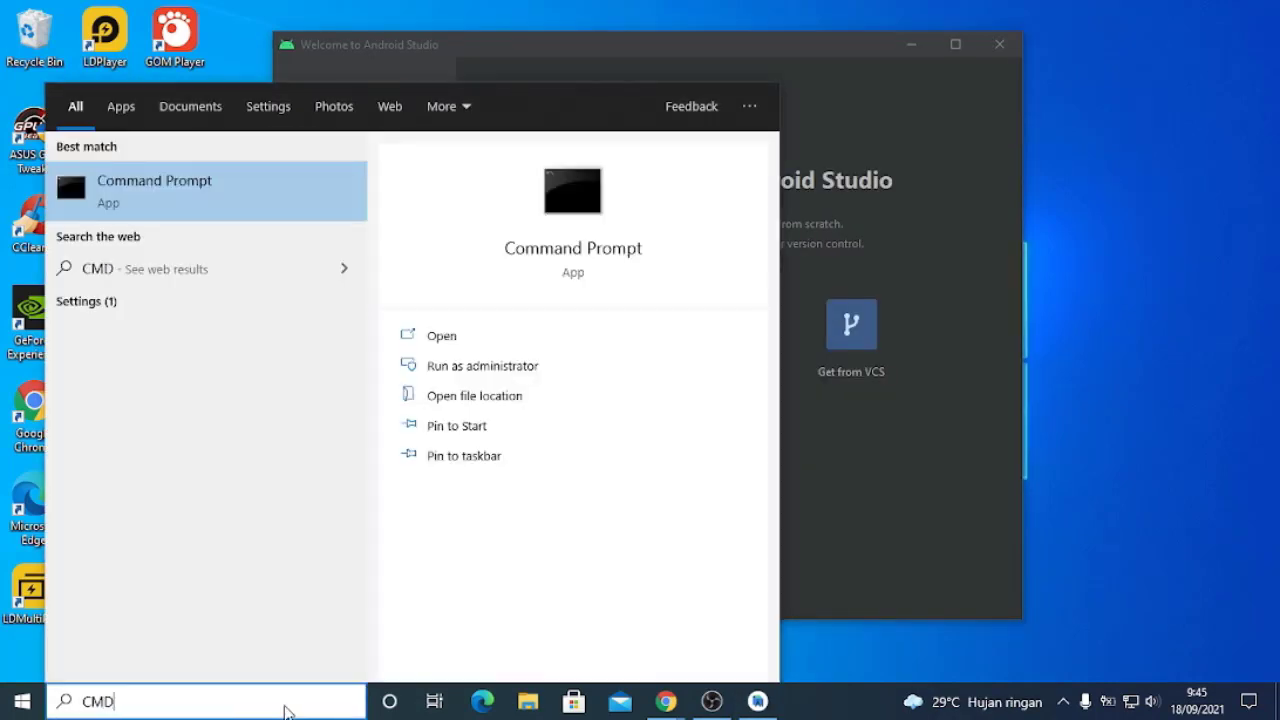
click(208, 207)
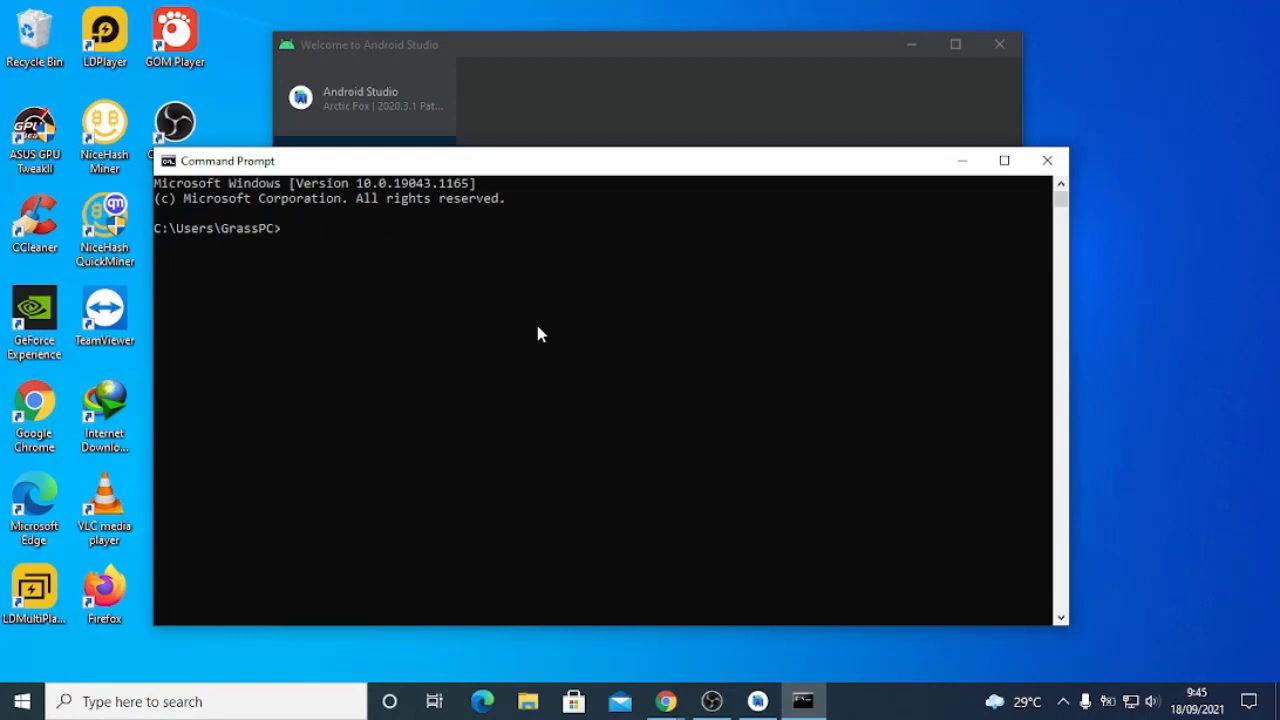
text(flutter doctor)
key(Return)
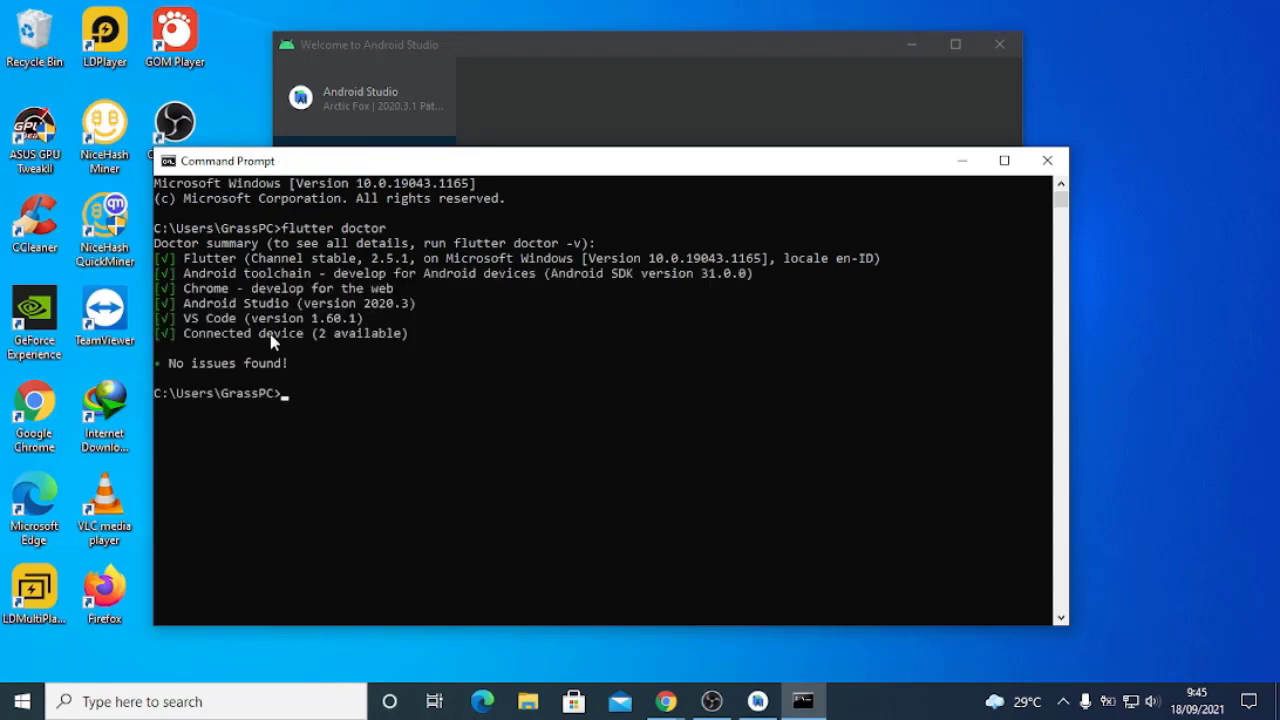
click(711, 701)
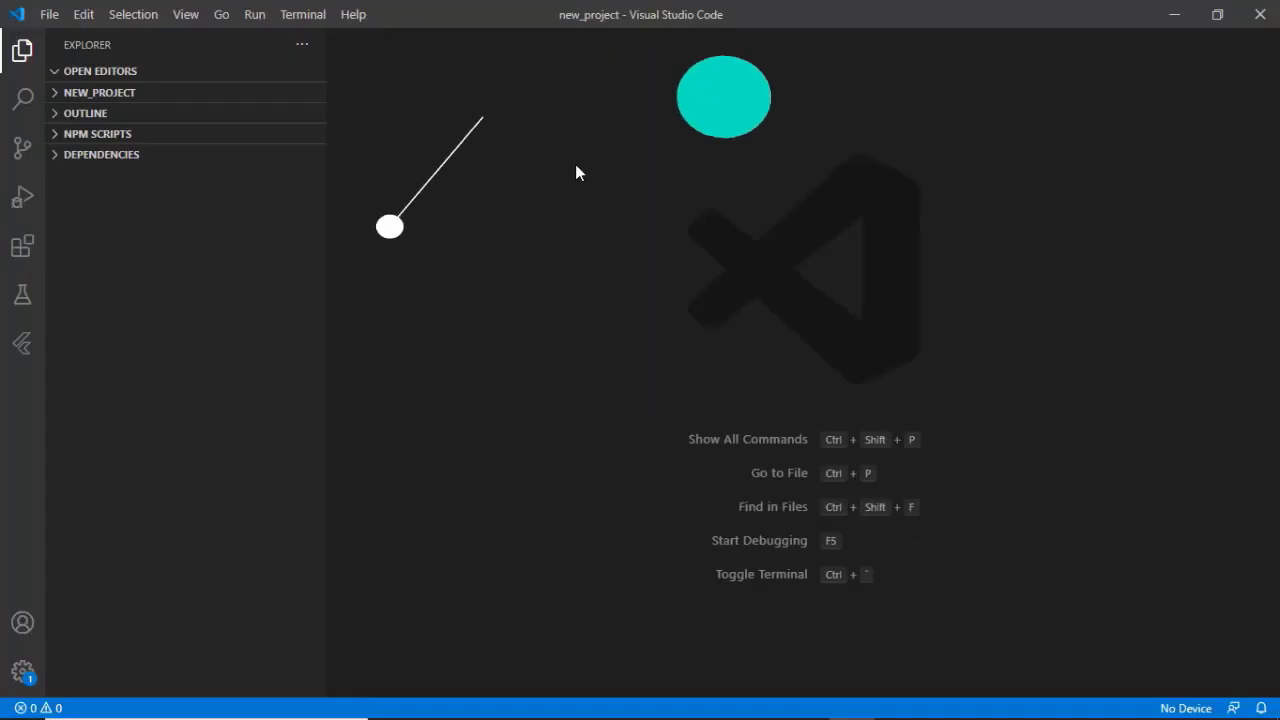
Start a new Flutter project and name it hello_world
key(ctrl+shift+p)
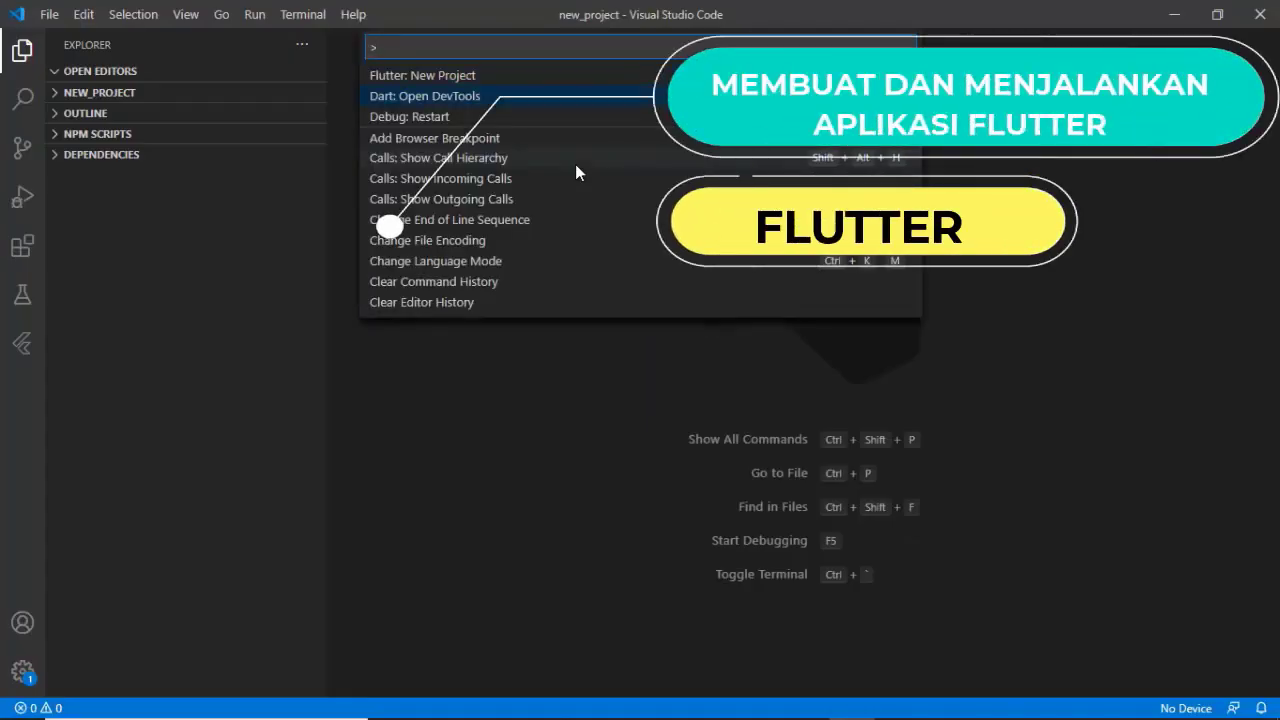
key(Up)
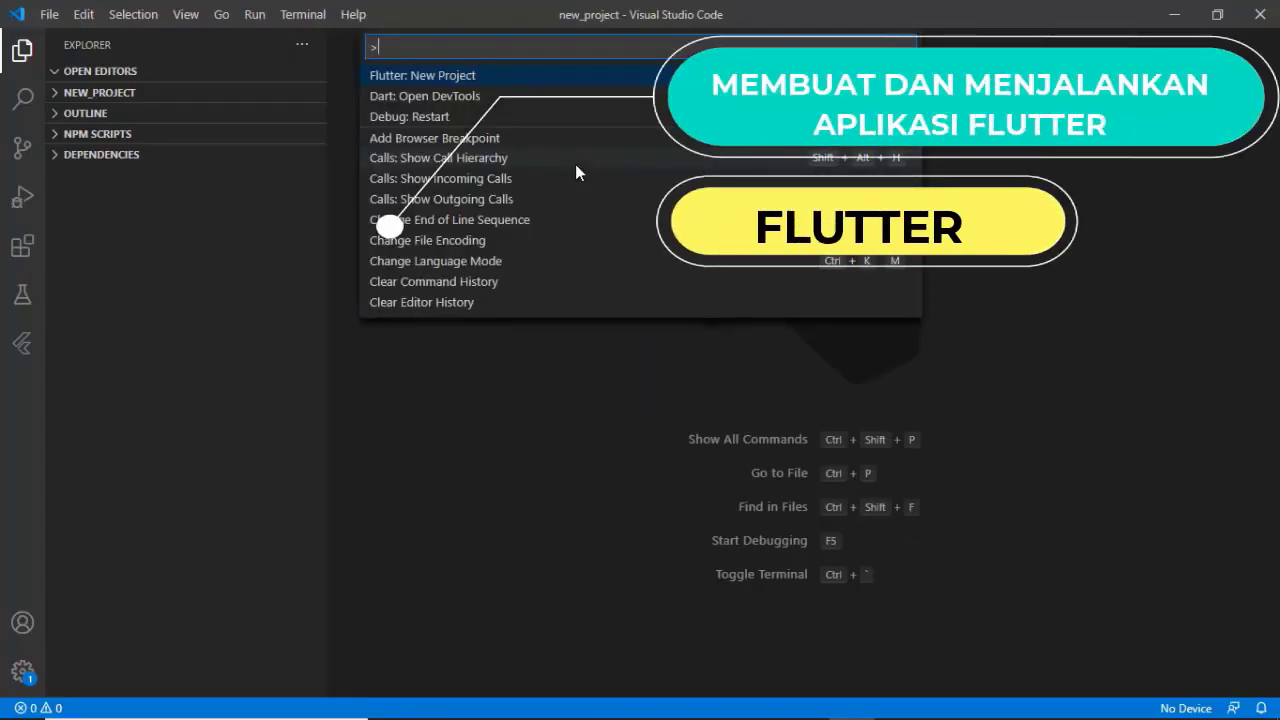
key(Return)
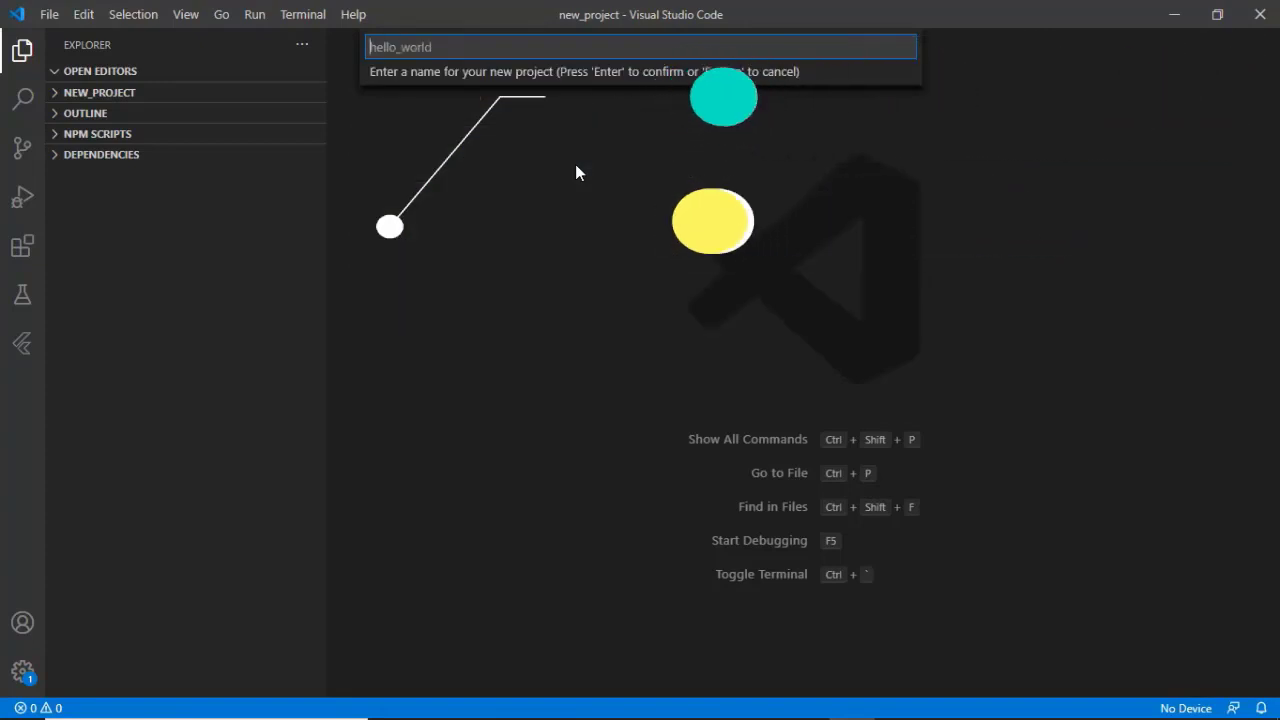
text(Hell)
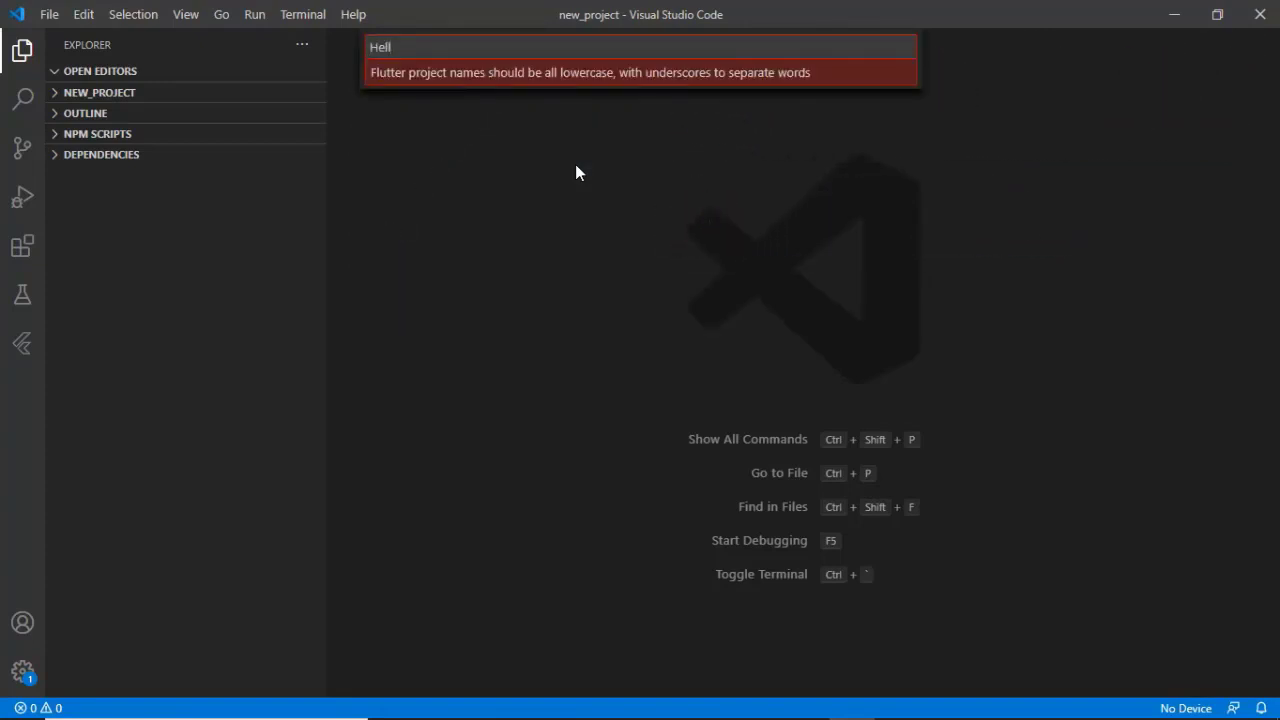
key(BackSpace)
key(BackSpace)
key(BackSpace)
key(BackSpace)
text(low)
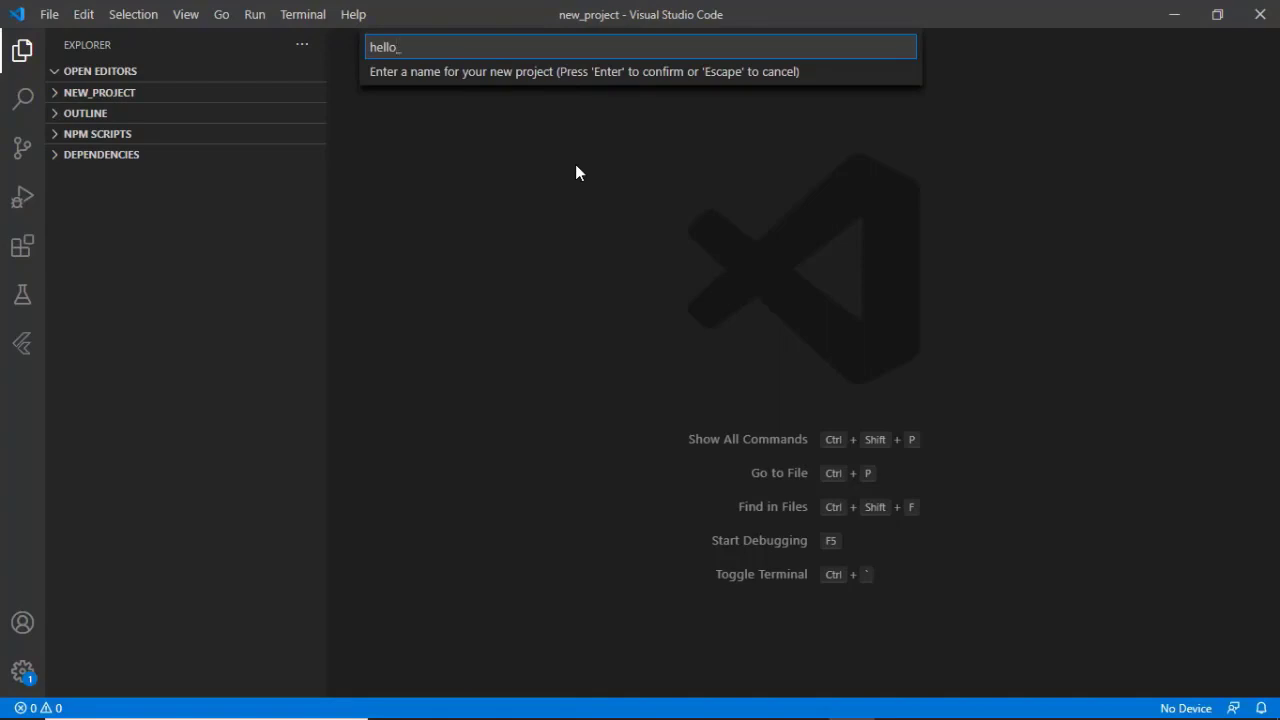
text(world)
key(Return)
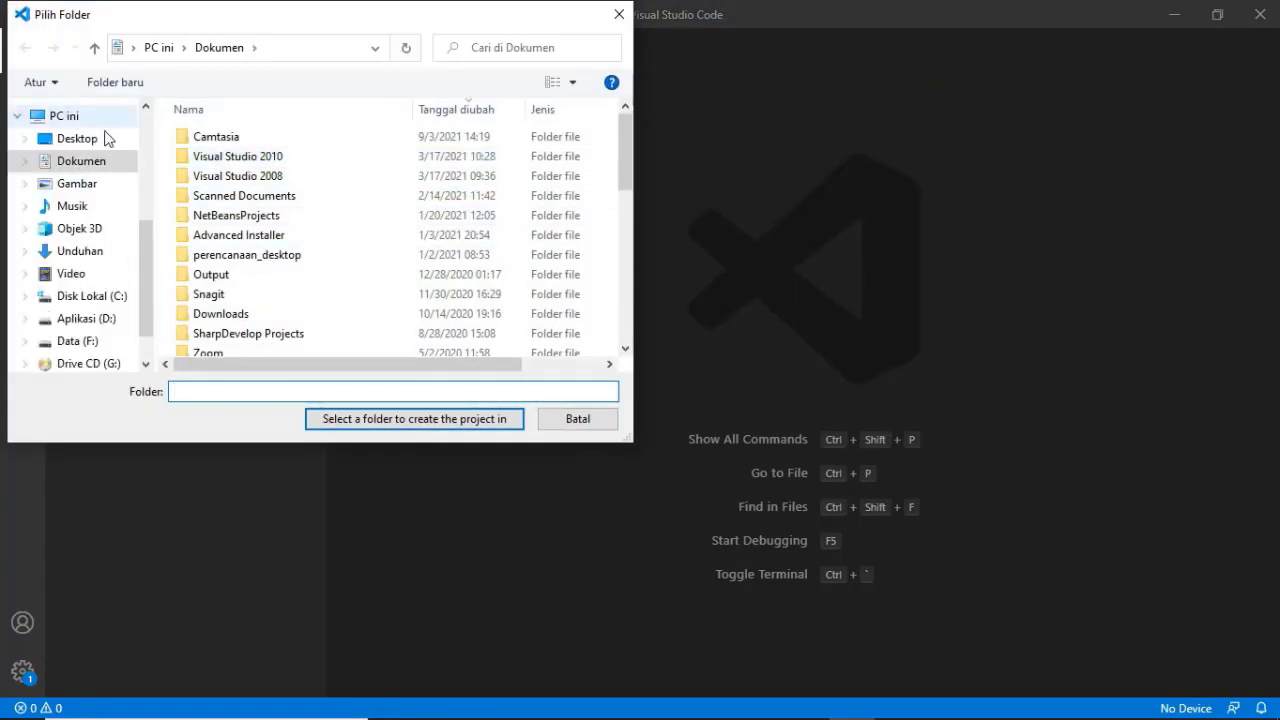
Create a hello_world folder inside Dokumen, generate the Flutter project in it, and check the creation output
click(113, 87)
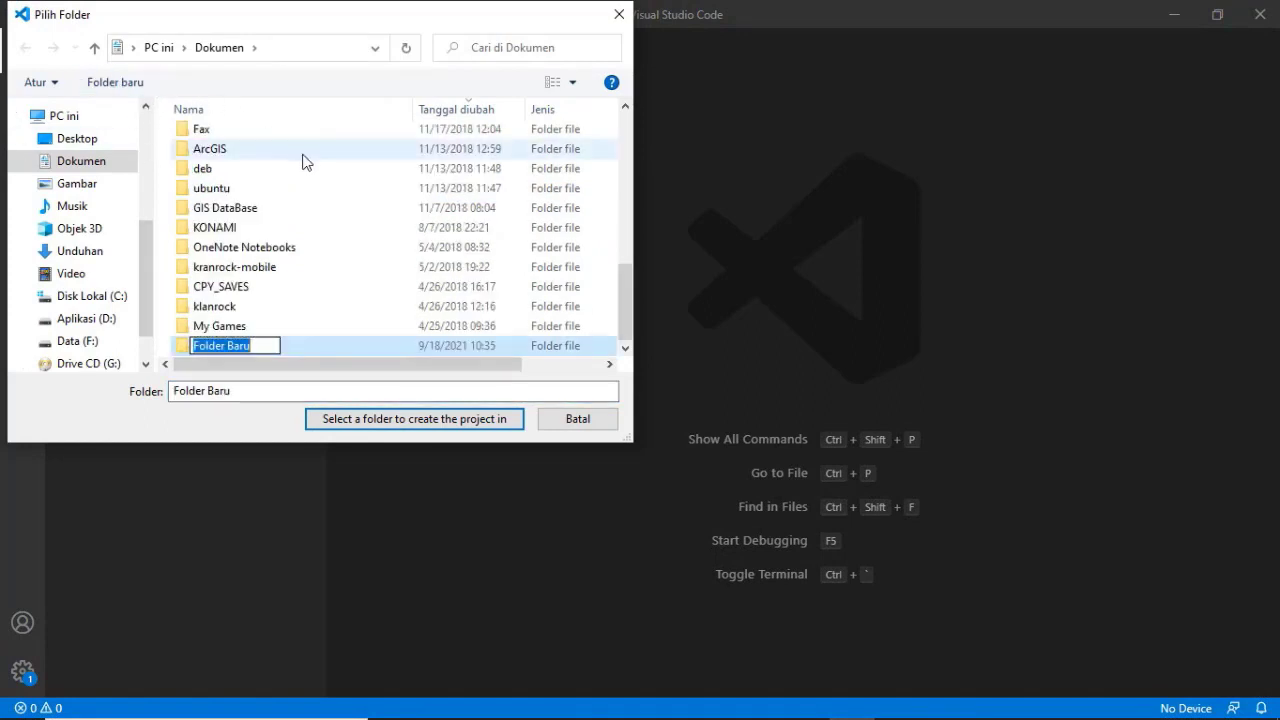
text(hellow)
key(BackSpace)
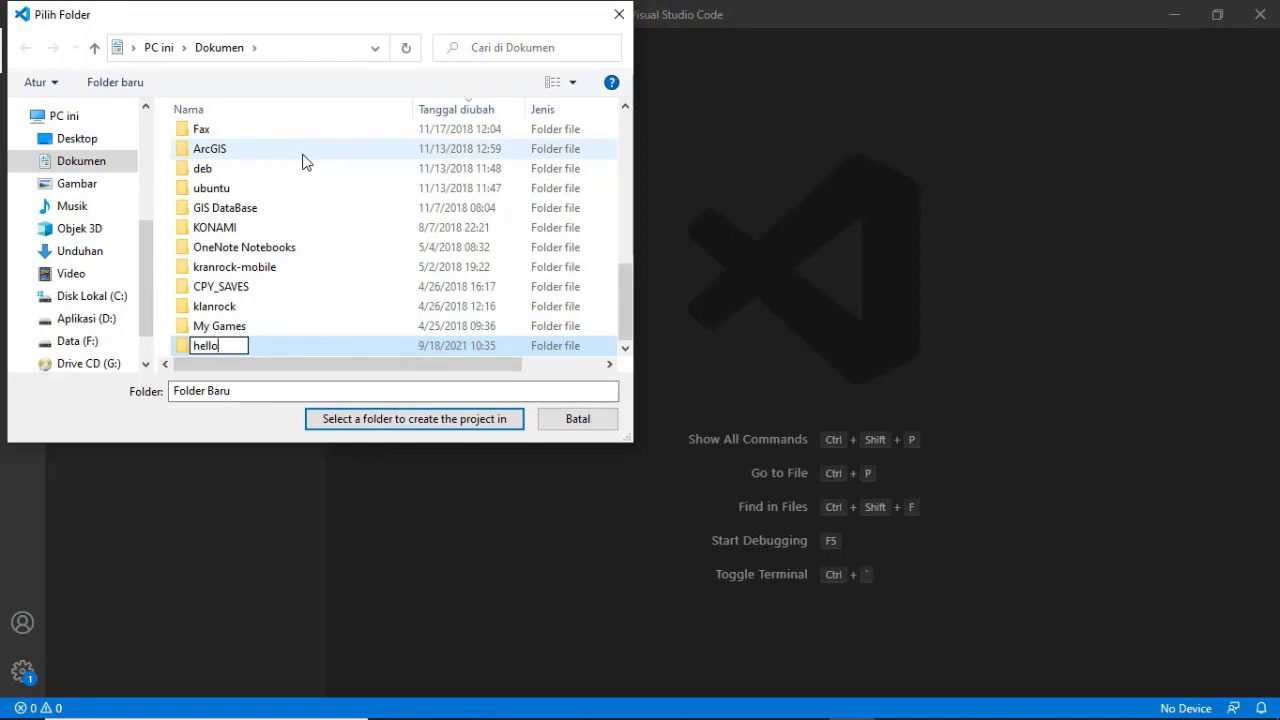
text(_world)
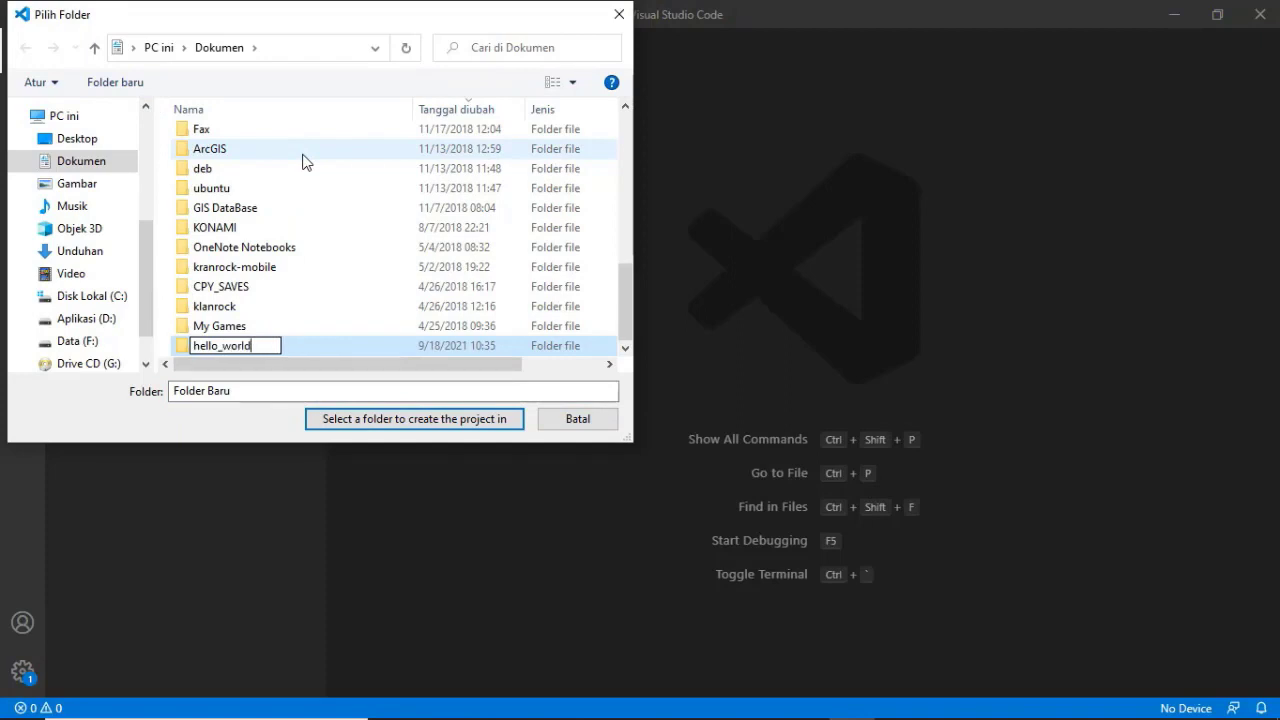
key(Return)
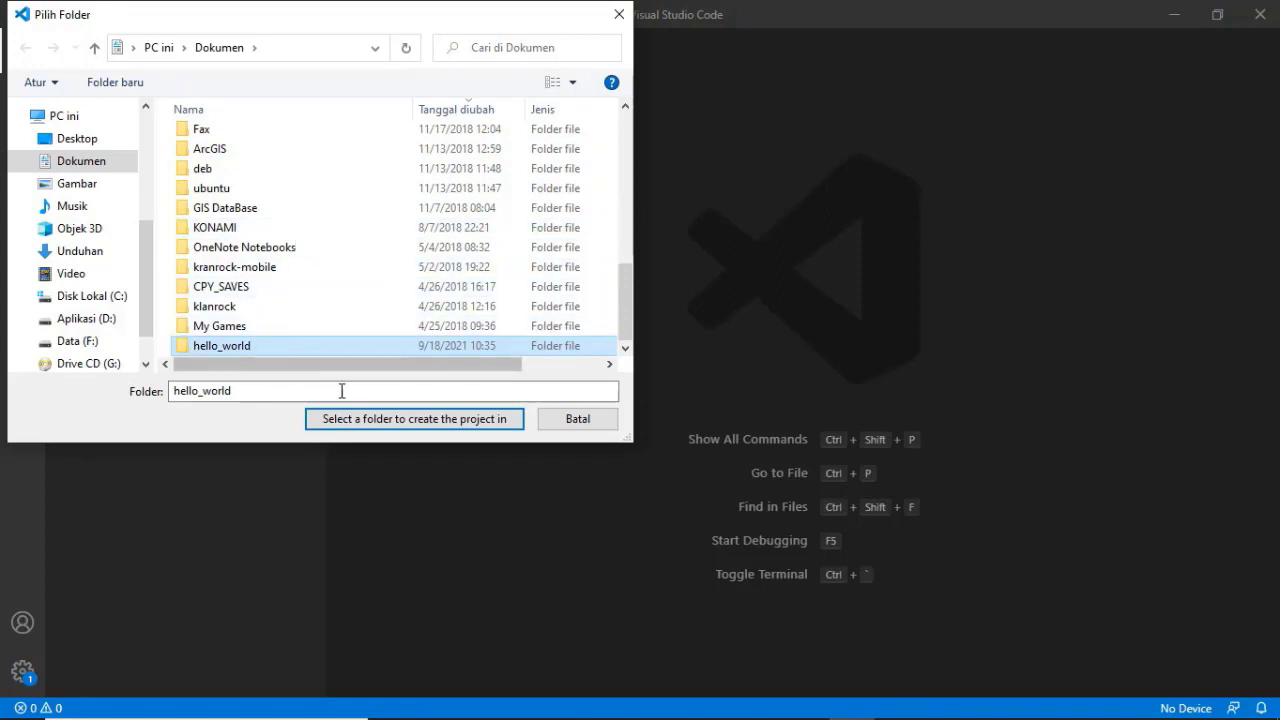
click(364, 424)
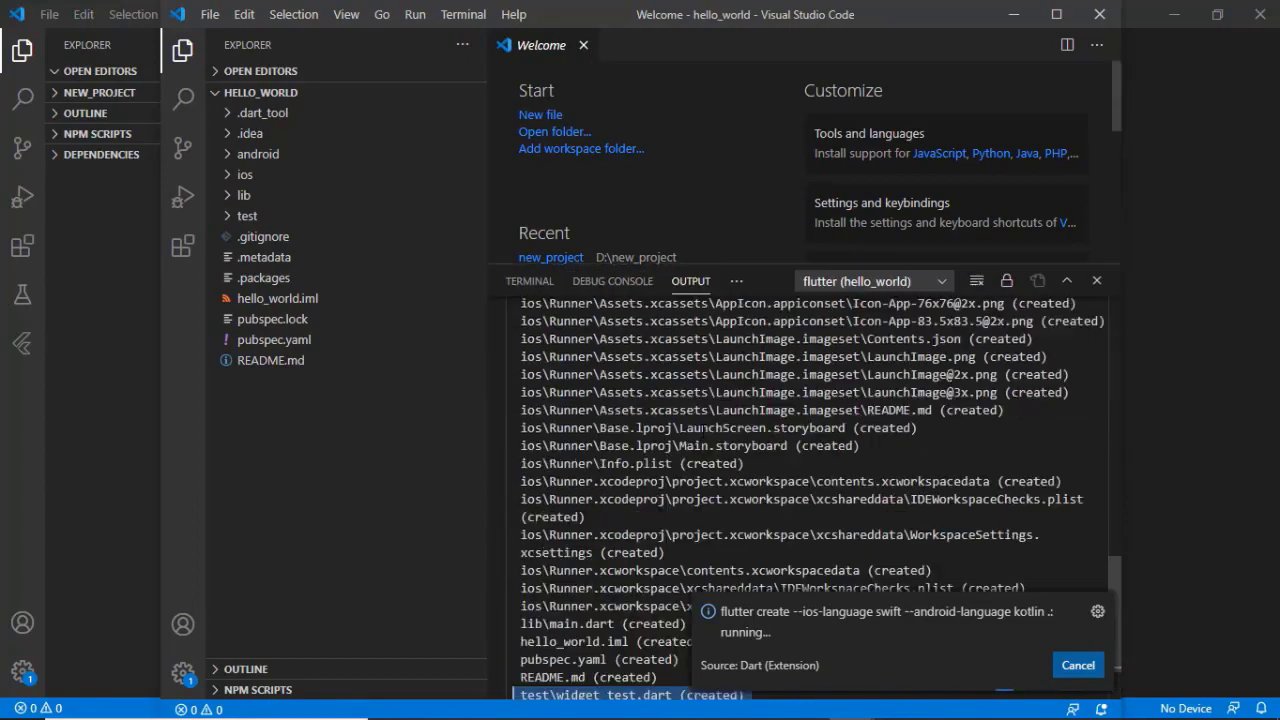
scroll(513, 601, up, 5)
scroll(560, 630, down, 5)
click(605, 655)
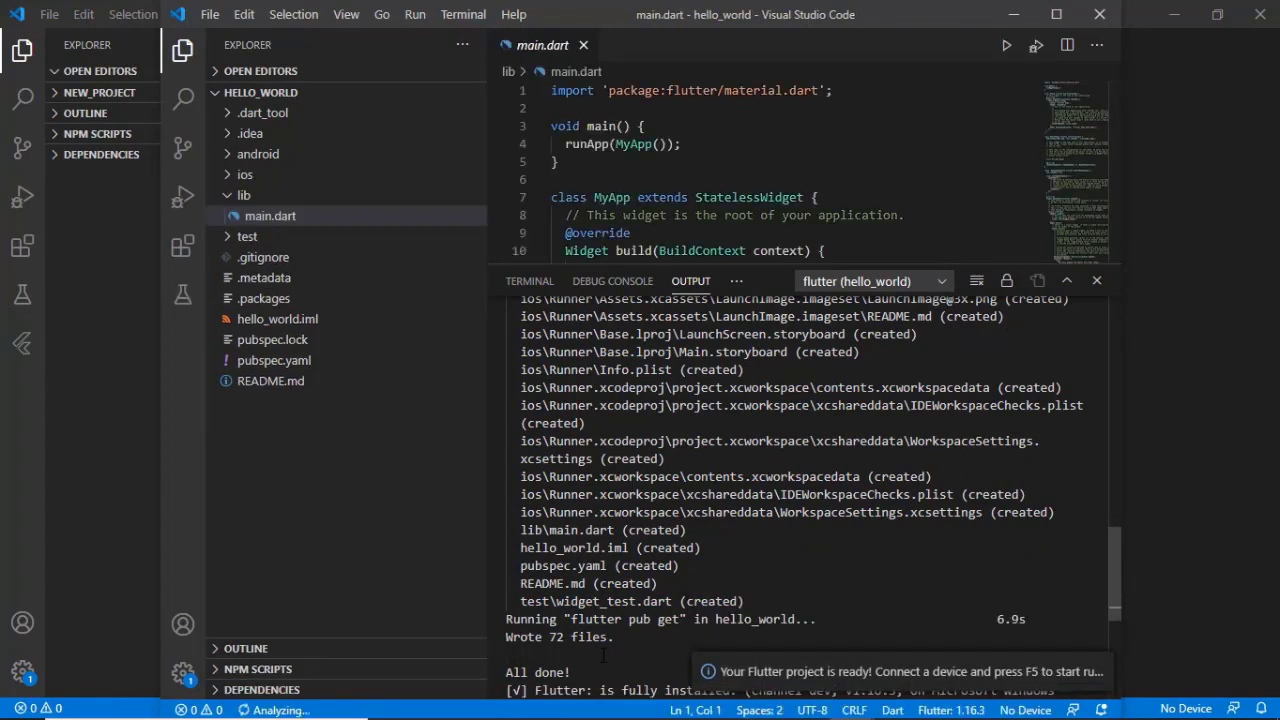
click(412, 15)
click(445, 48)
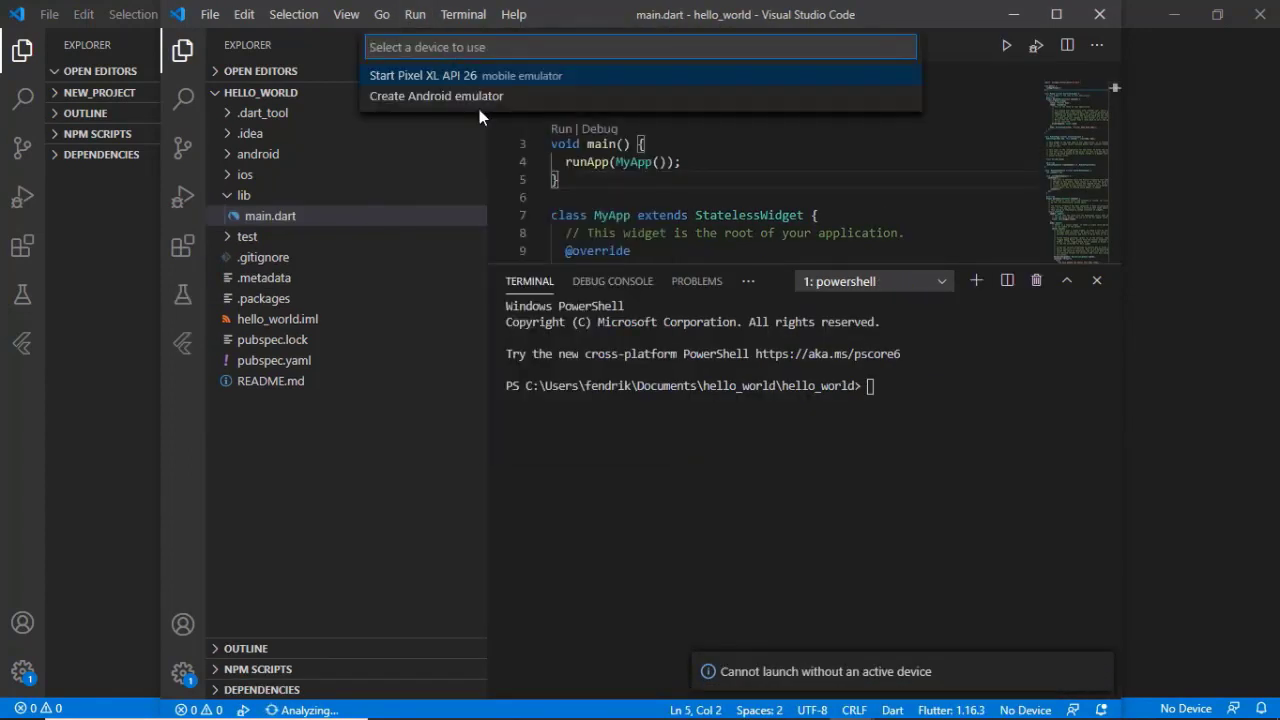
key(Escape)
Start debugging the hello_world app on the connected RMX2180 Android phone
click(415, 15)
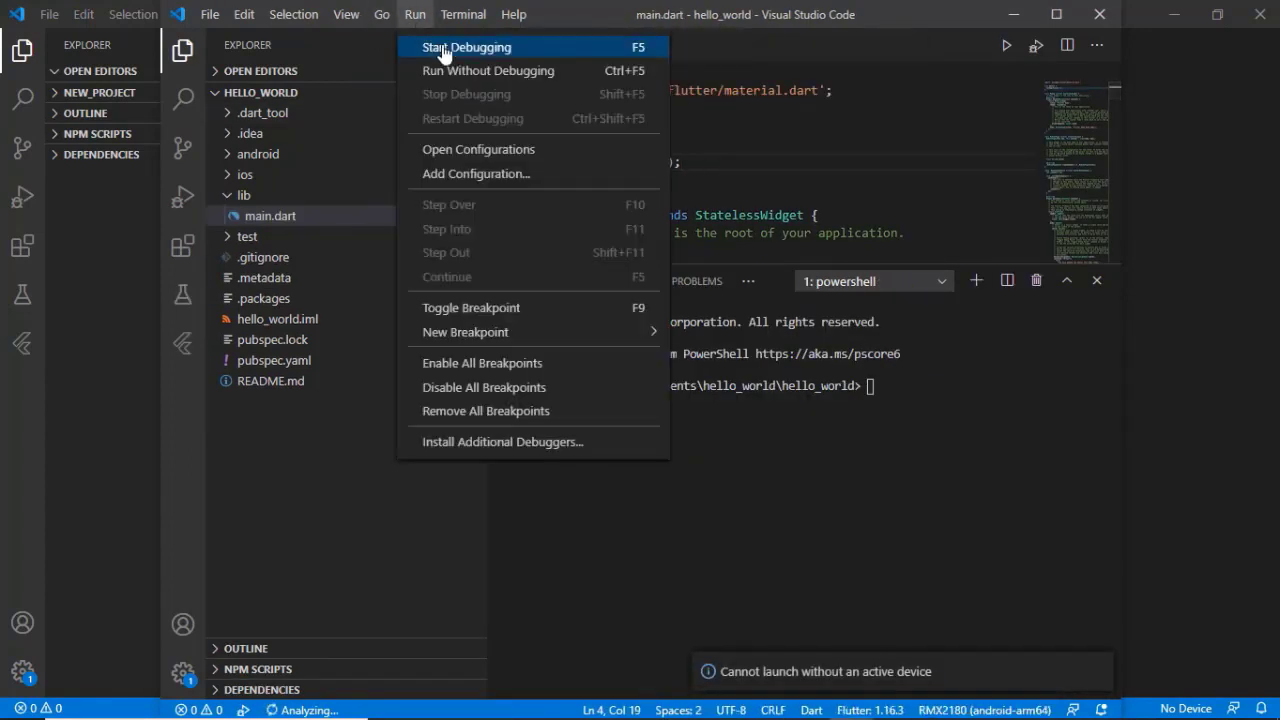
click(445, 47)
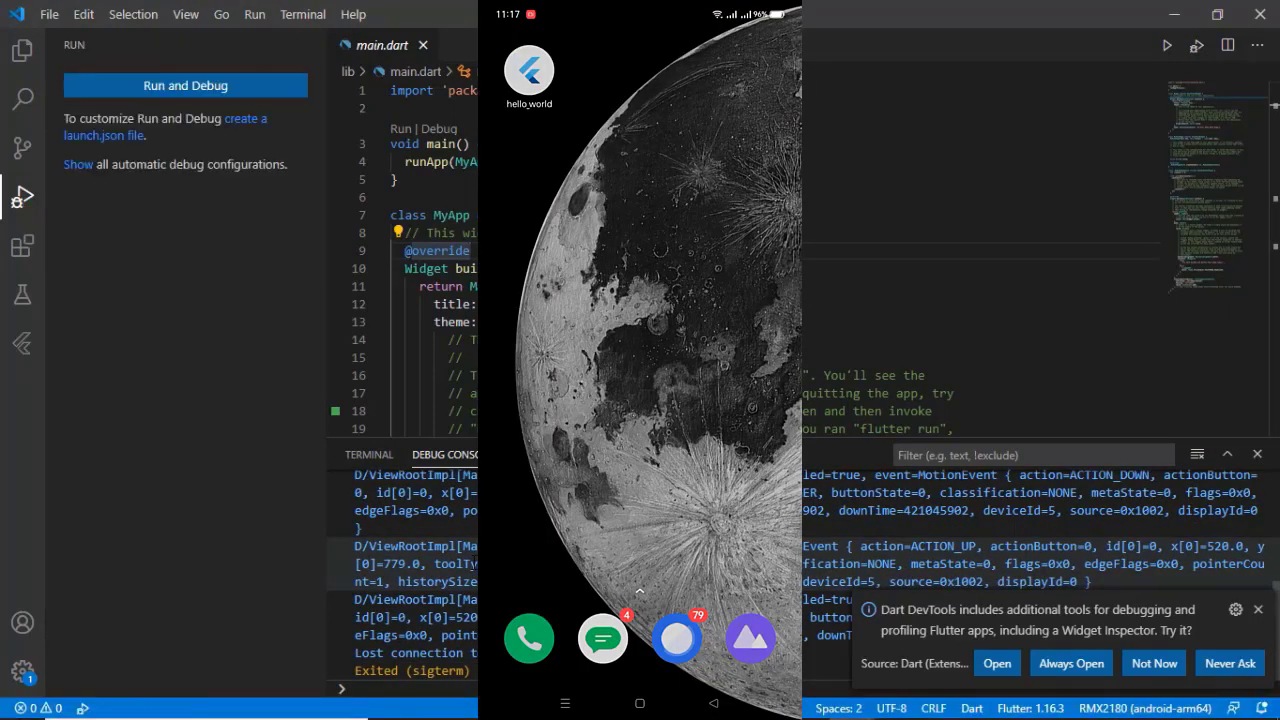
Dismiss the Dart DevTools suggestion and close the debug console to look through the main.dart code
click(1258, 610)
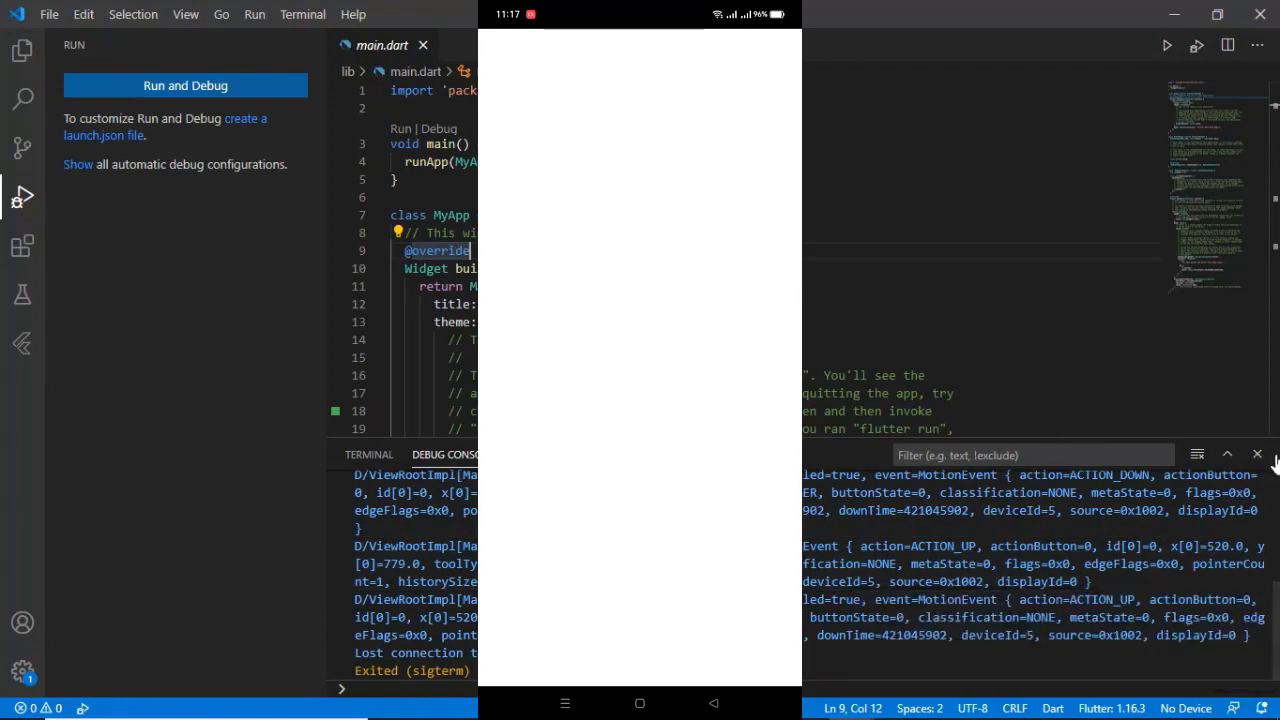
click(1256, 458)
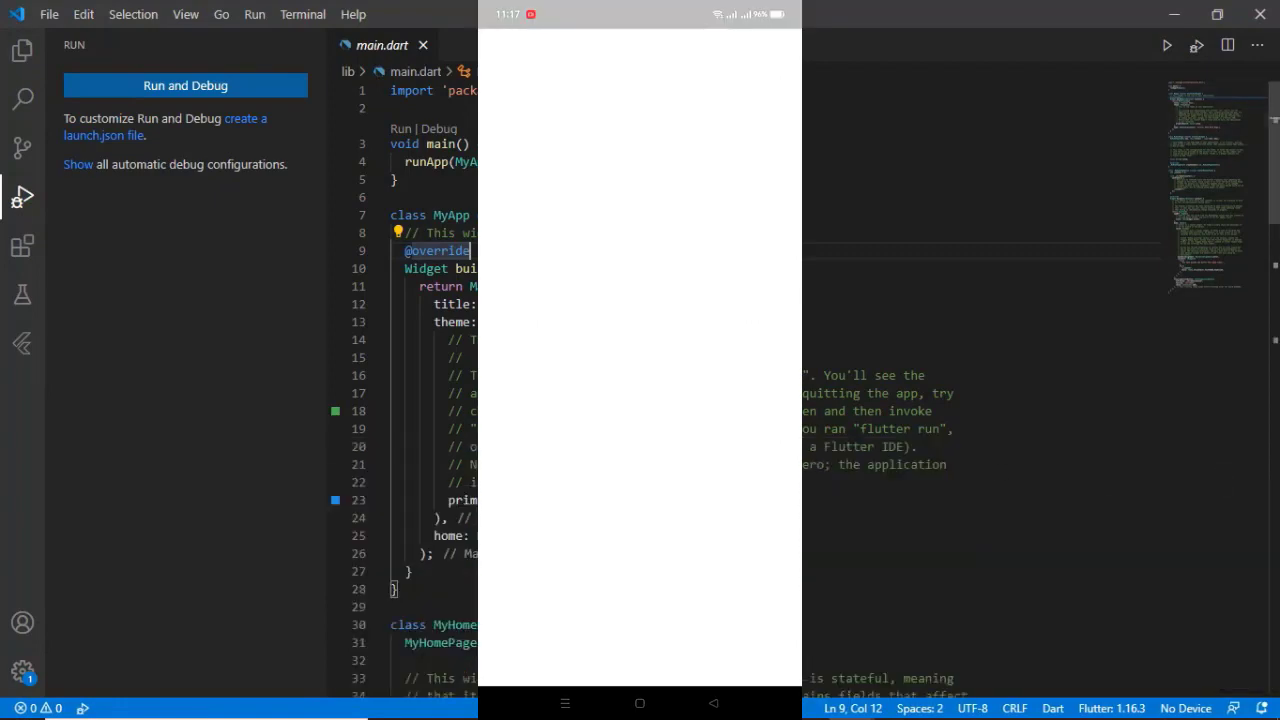
scroll(640, 350, down, 5)
scroll(745, 380, down, 15)
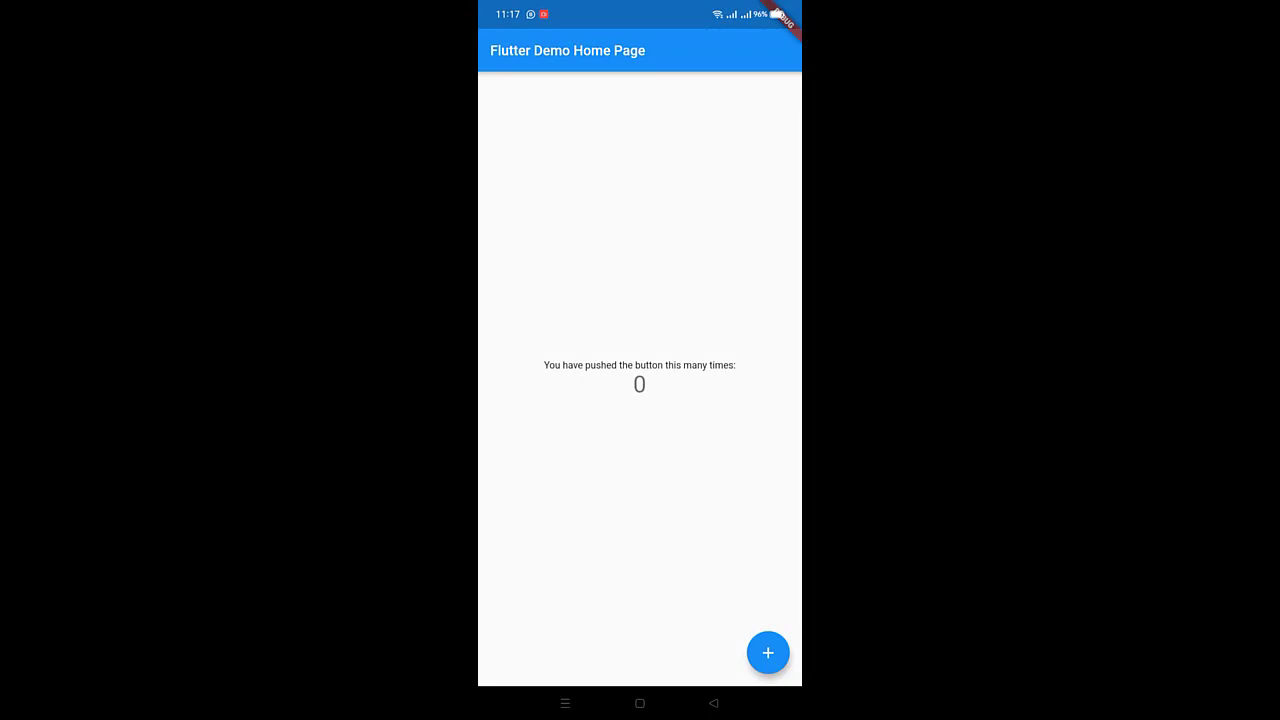
Test the Flutter Demo Home Page app on the phone by incrementing its counter twice
click(768, 652)
click(768, 652)
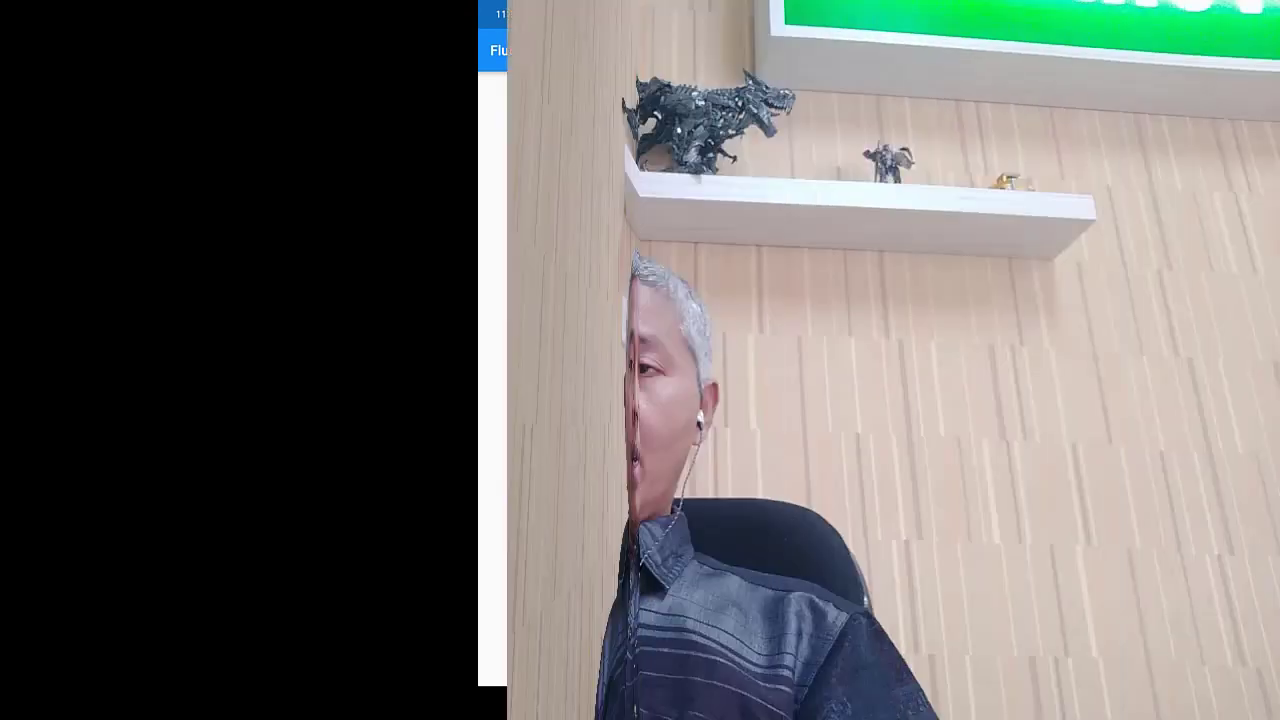